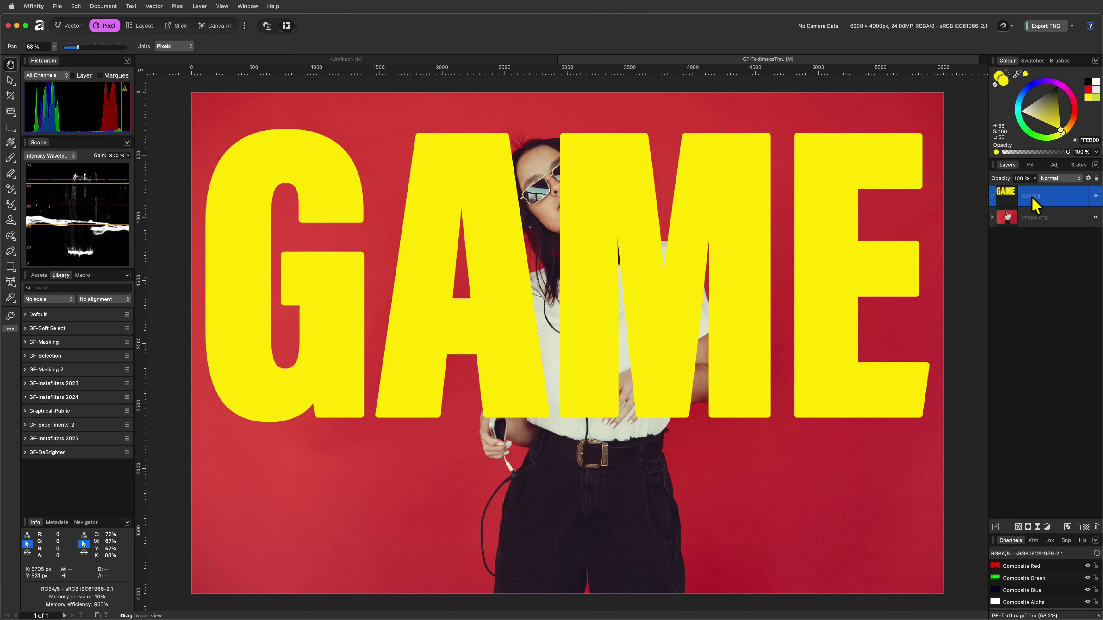
key("p")
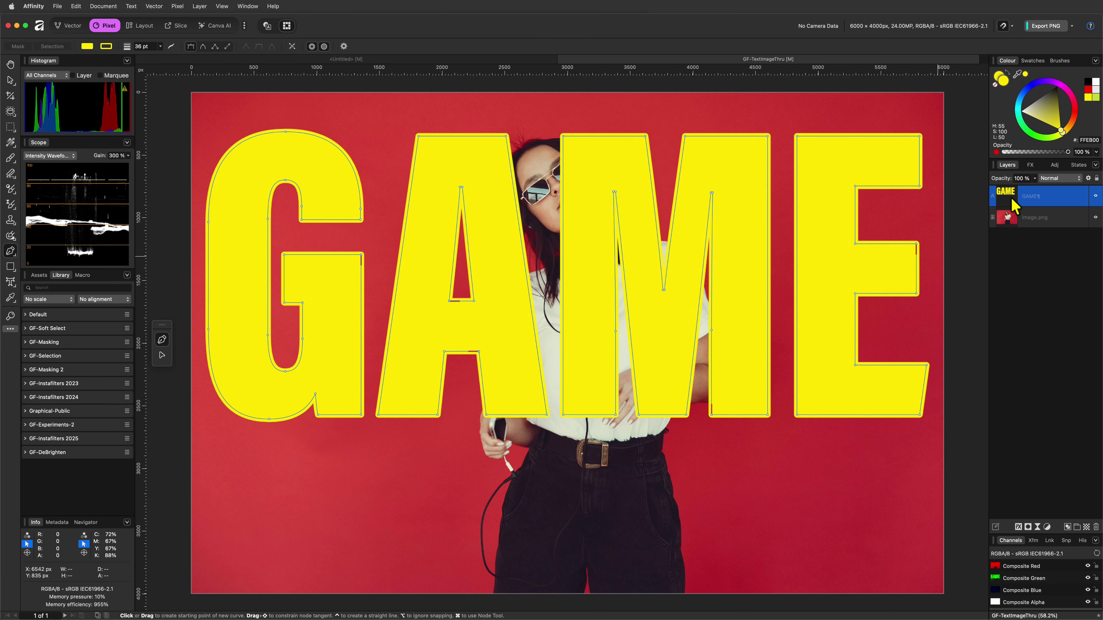
left_click(995, 86)
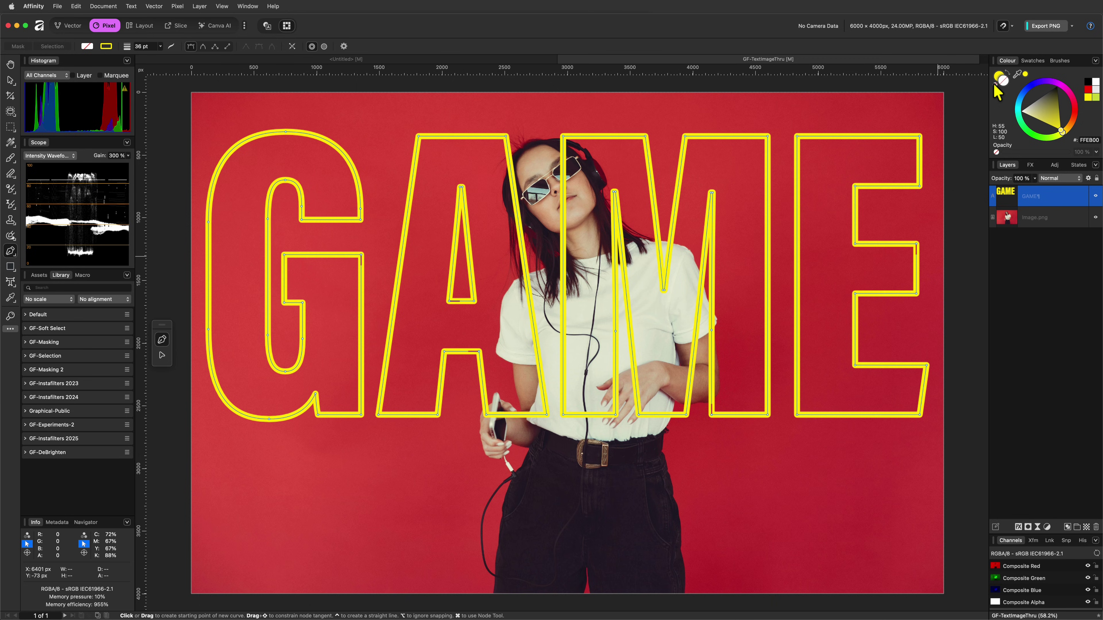
key("super+z")
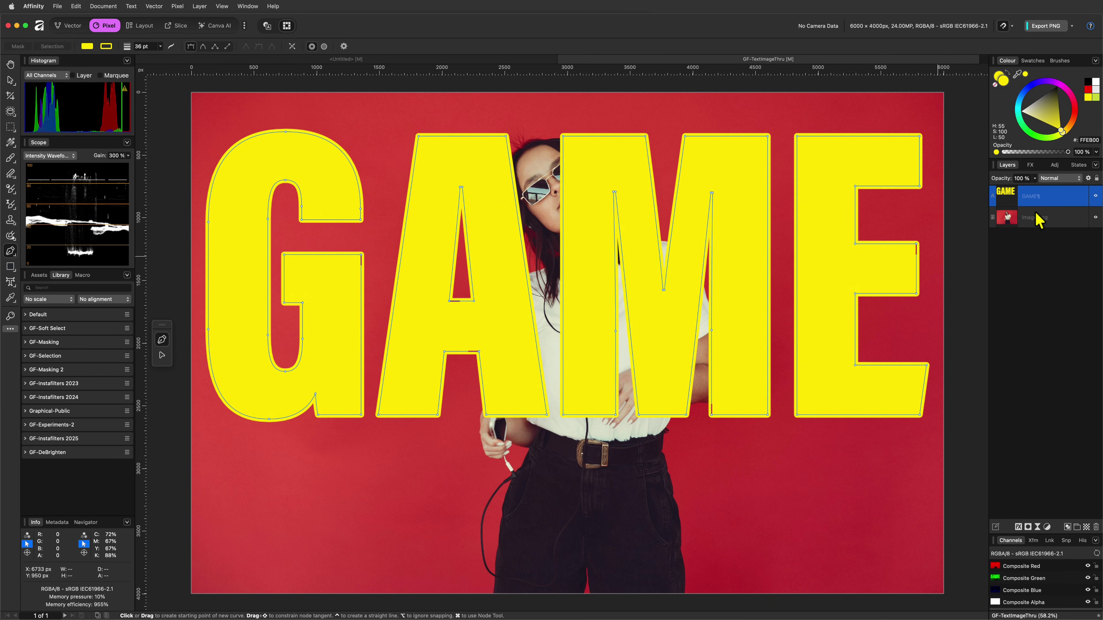
Duplicate the background image layer and move the copy above the GAME text layer.
left_click(1038, 219)
right_click(1004, 217)
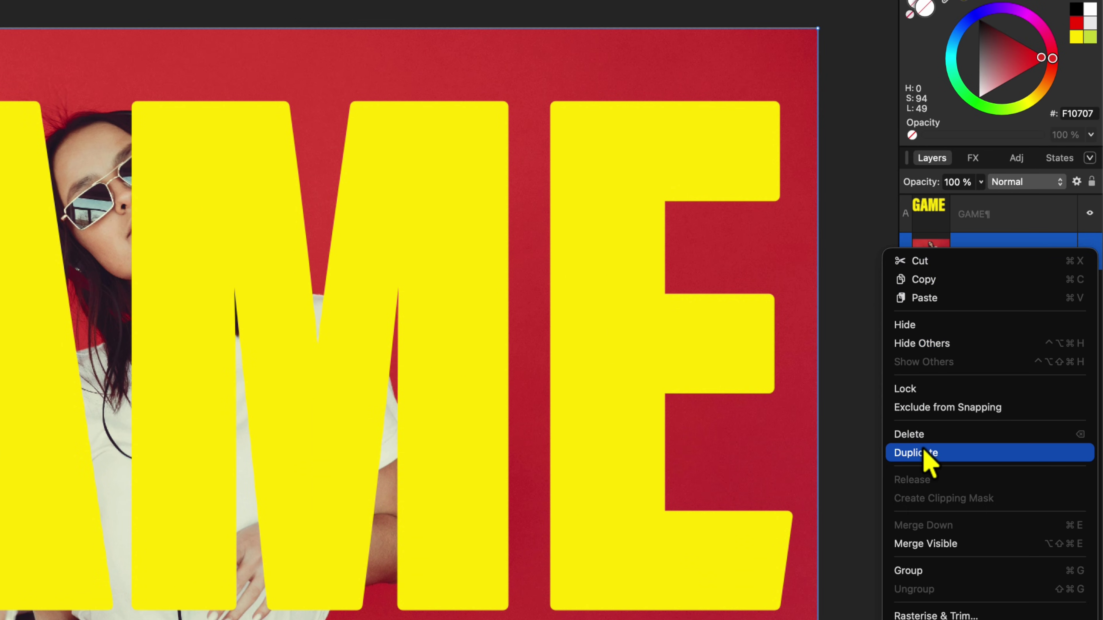
left_click(999, 321)
left_click_drag(931, 255, 973, 212)
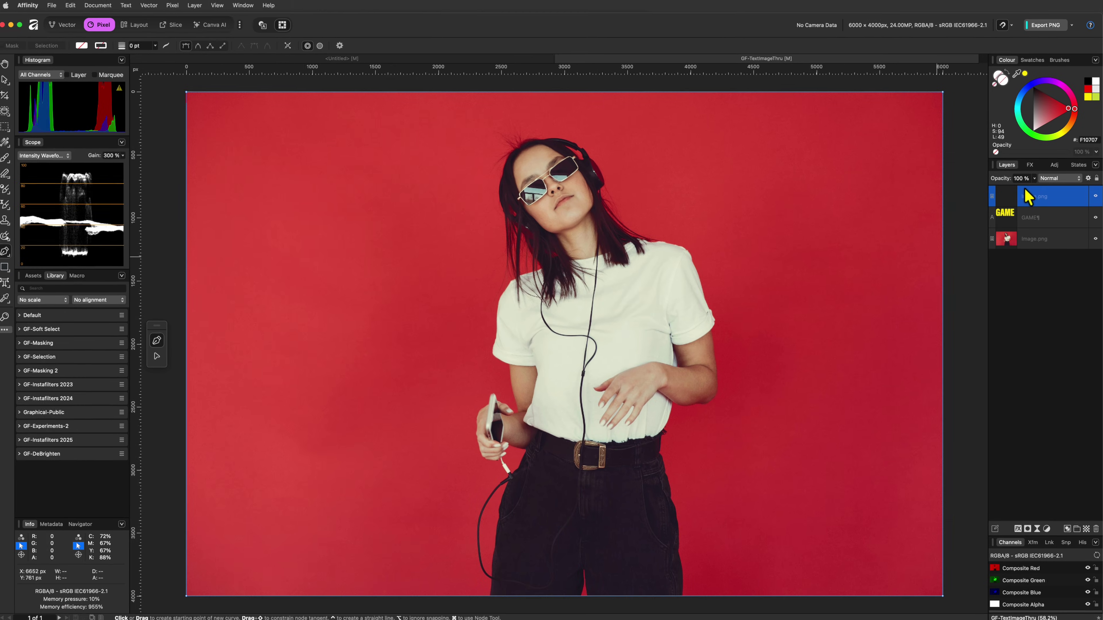
Select the woman on the duplicated image as an object and start refining the selection with a White matte preview.
left_click(626, 442)
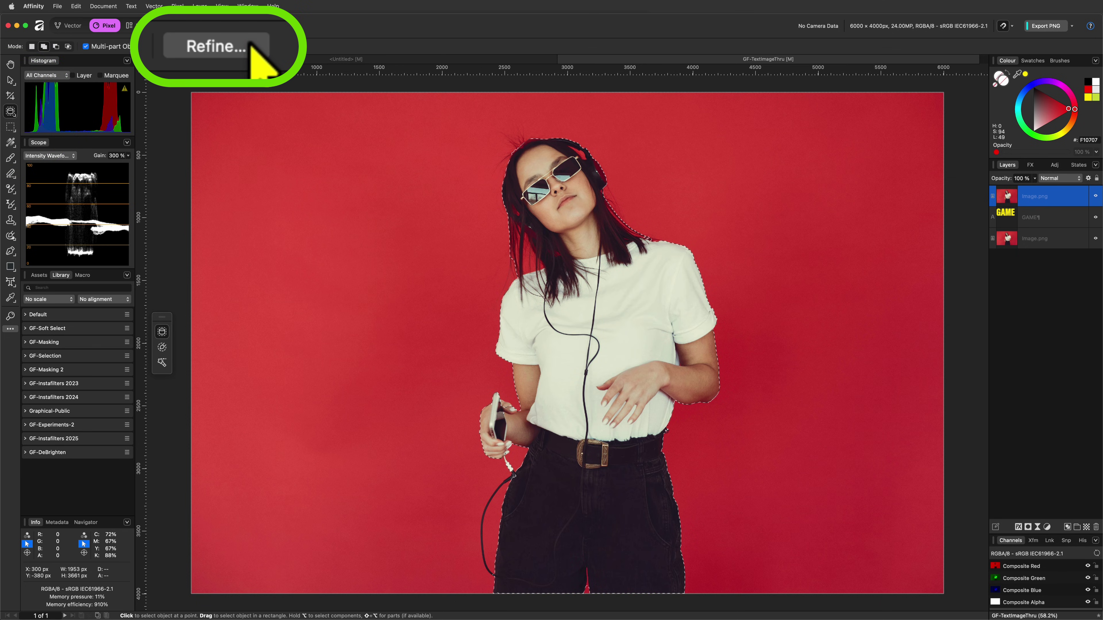
left_click(229, 46)
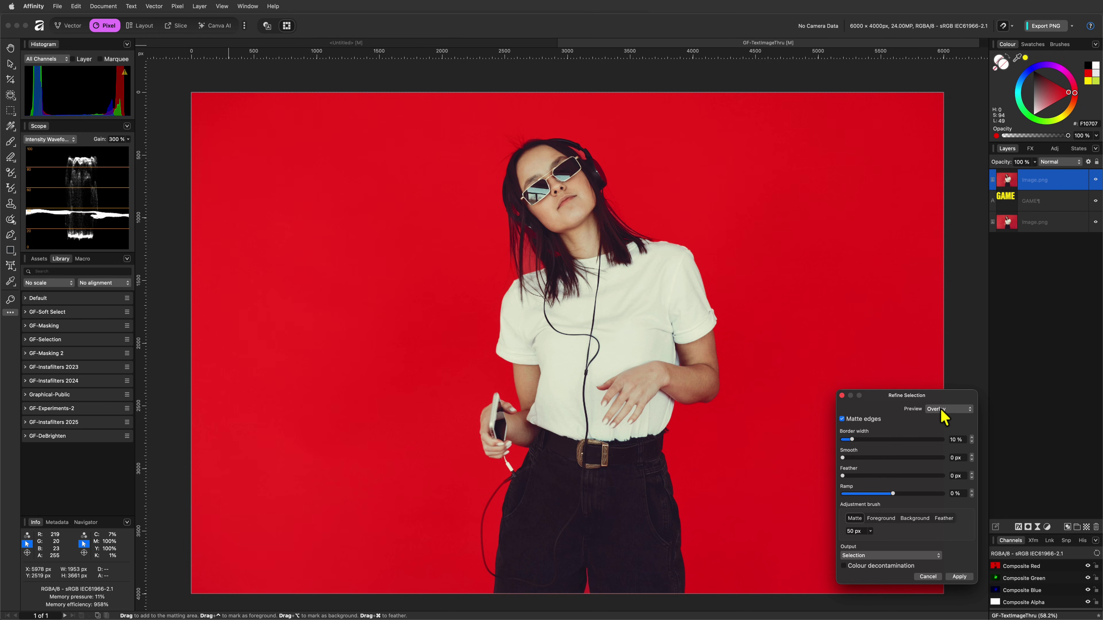
left_click(942, 411)
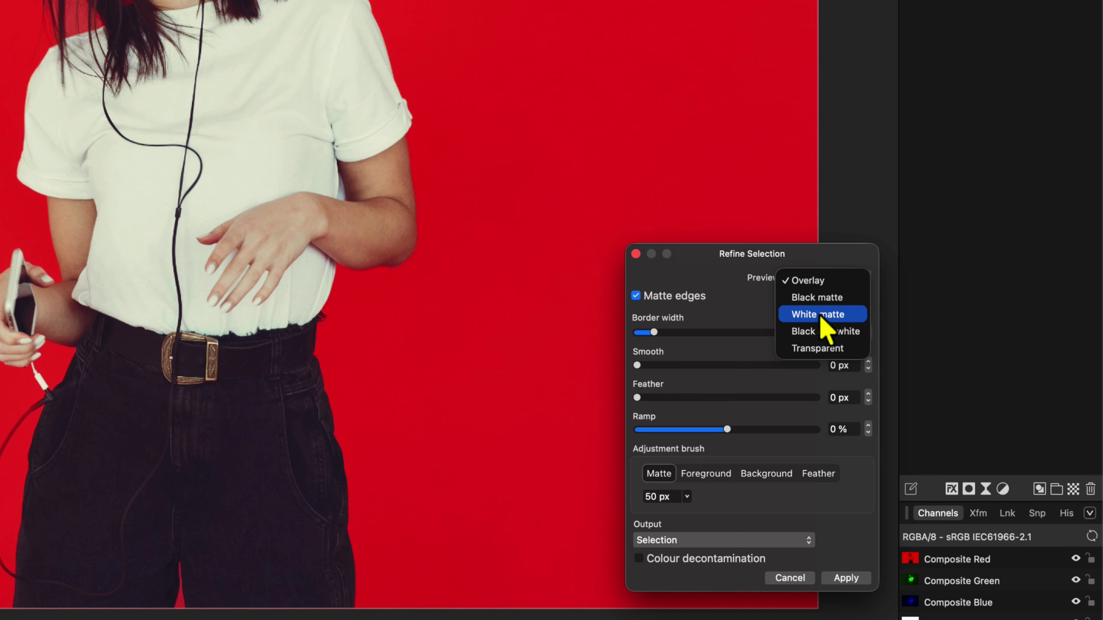
left_click(821, 316)
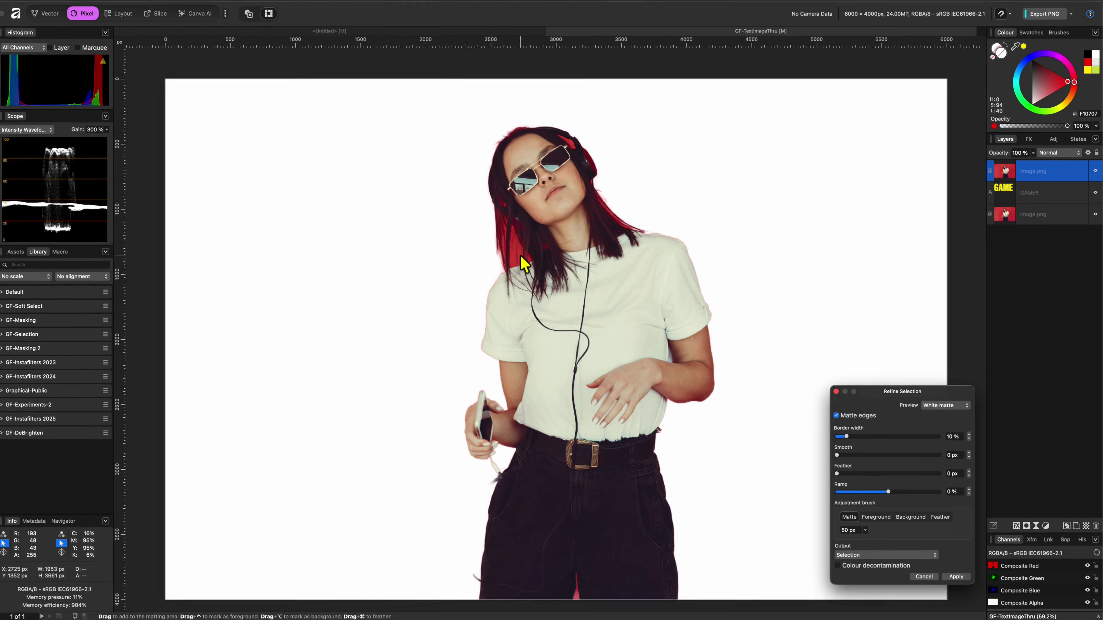
Brush matte strokes over the red areas along both sides of the woman's hair at 50 px.
scroll(519, 255, "up", 3)
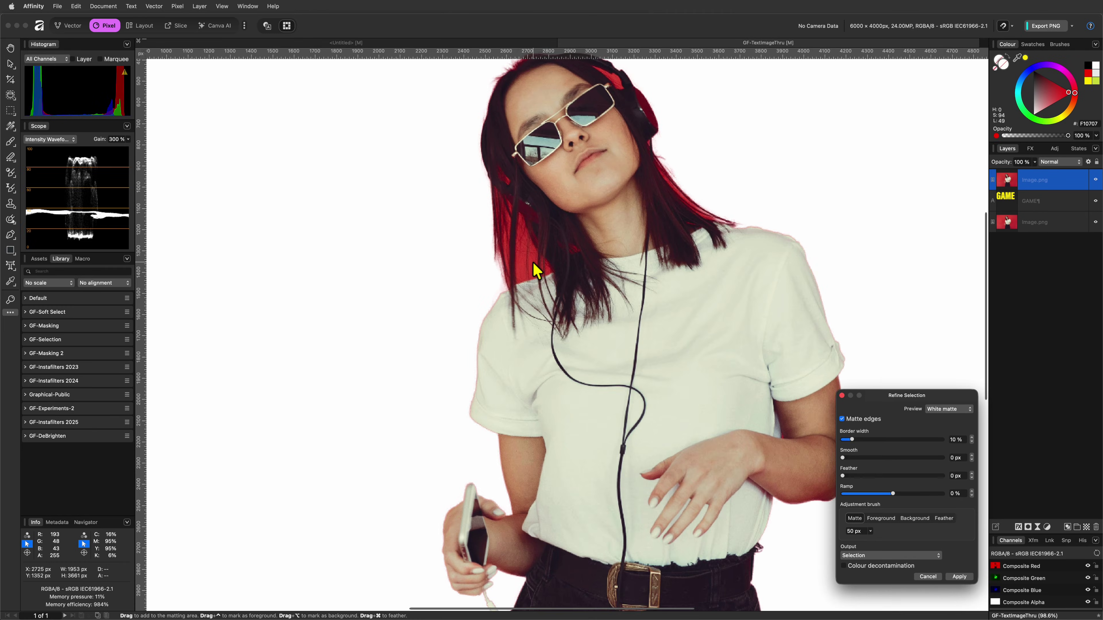
mouse_move(519, 255)
left_mouse_down()
mouse_move(508, 274)
mouse_move(521, 228)
mouse_move(486, 303)
mouse_move(511, 229)
left_mouse_up()
mouse_move(395, 177)
left_mouse_down()
mouse_move(378, 142)
mouse_move(383, 206)
mouse_move(400, 158)
mouse_move(395, 213)
left_mouse_up()
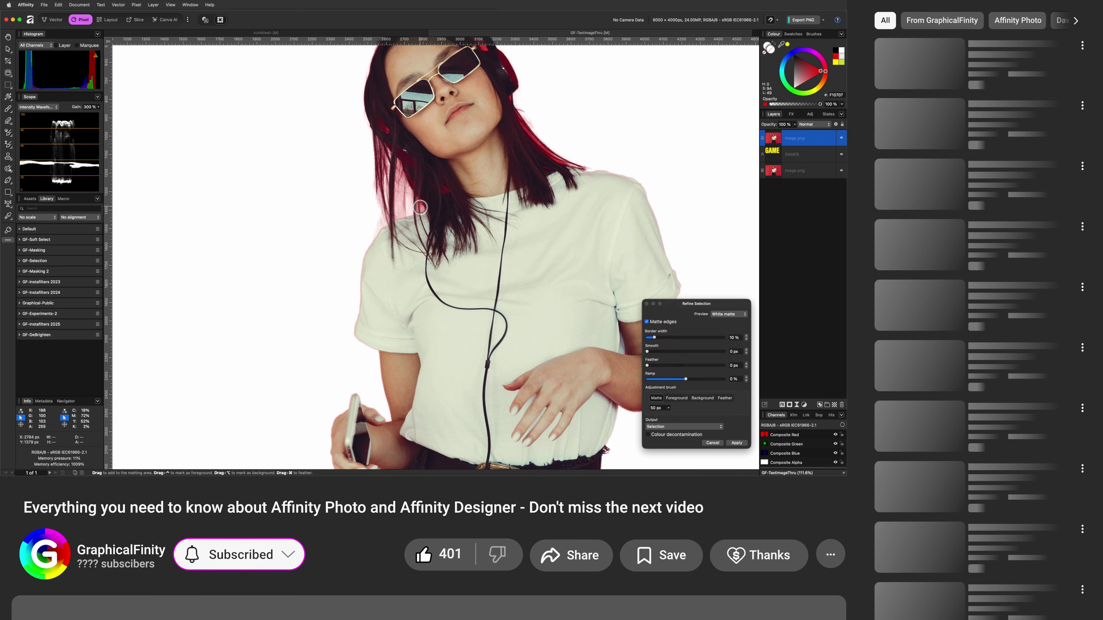
left_click_drag(399, 171, 401, 205)
left_click_drag(586, 165, 544, 151)
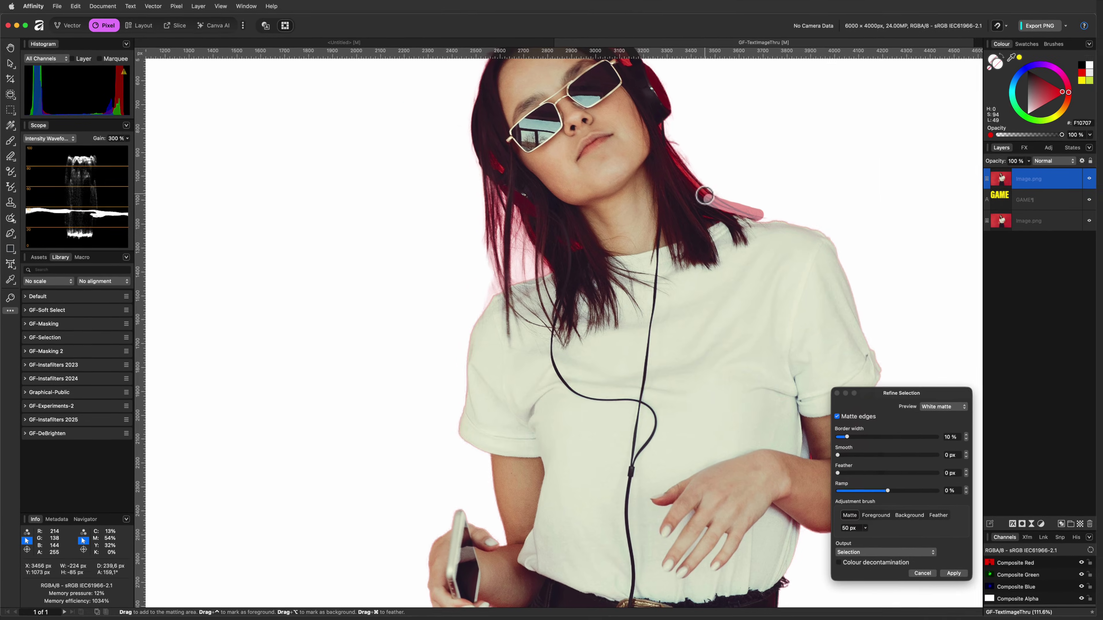
left_click_drag(705, 196, 667, 129)
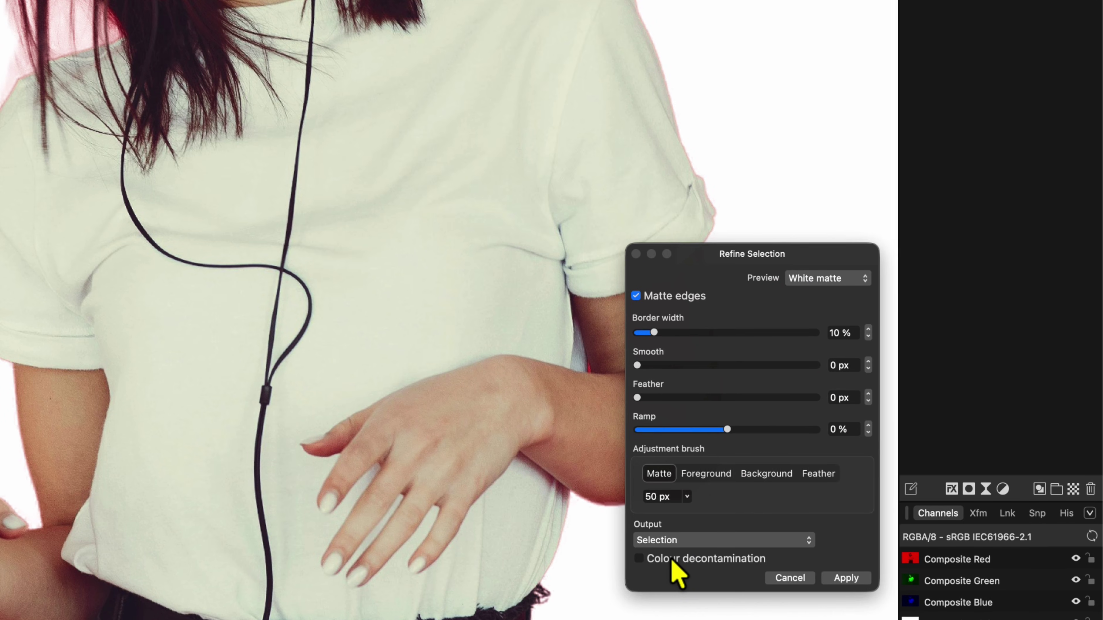
Enable colour decontamination, touch up the hair edge and apply the refinement as a new decontaminated layer.
left_click(672, 562)
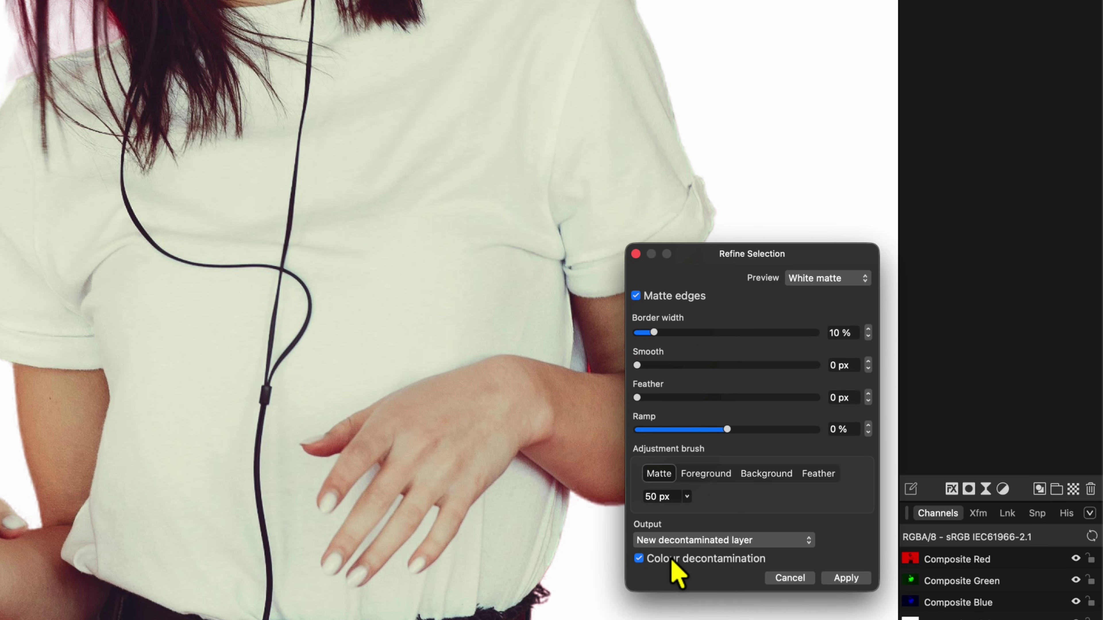
mouse_move(117, 20)
left_mouse_down()
mouse_move(118, 30)
mouse_move(125, 10)
left_mouse_up()
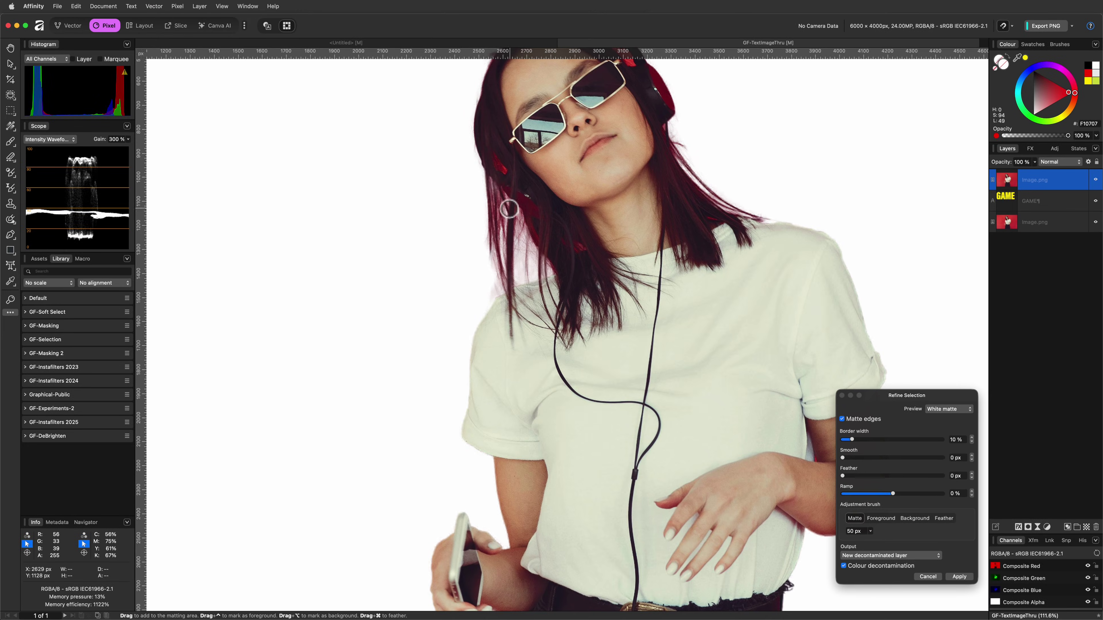
key("super+minus")
key("super+0")
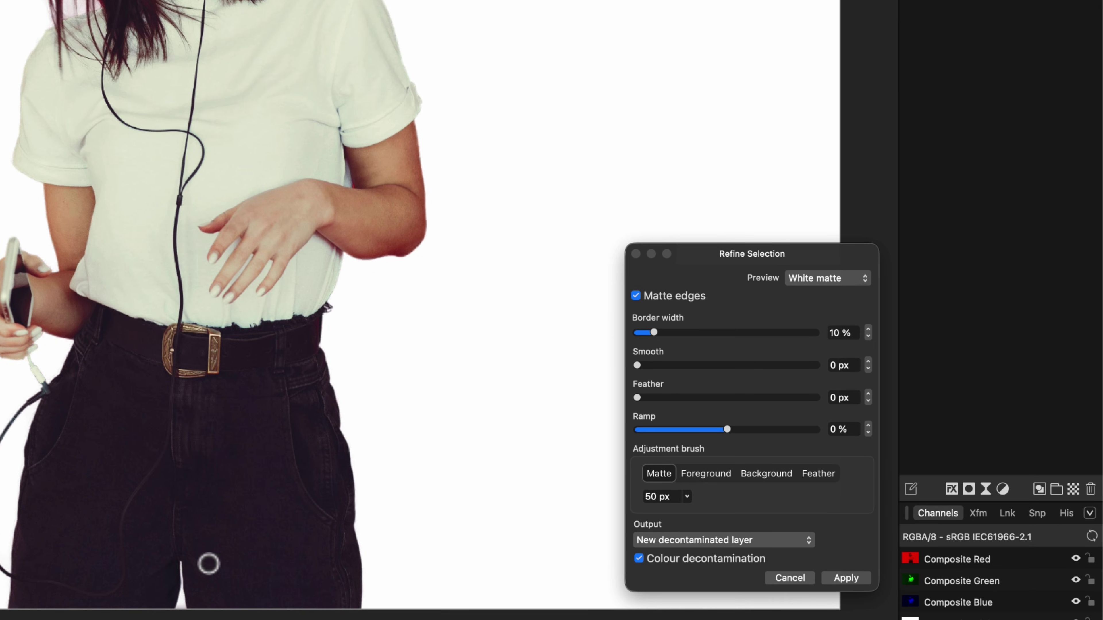
left_click(846, 579)
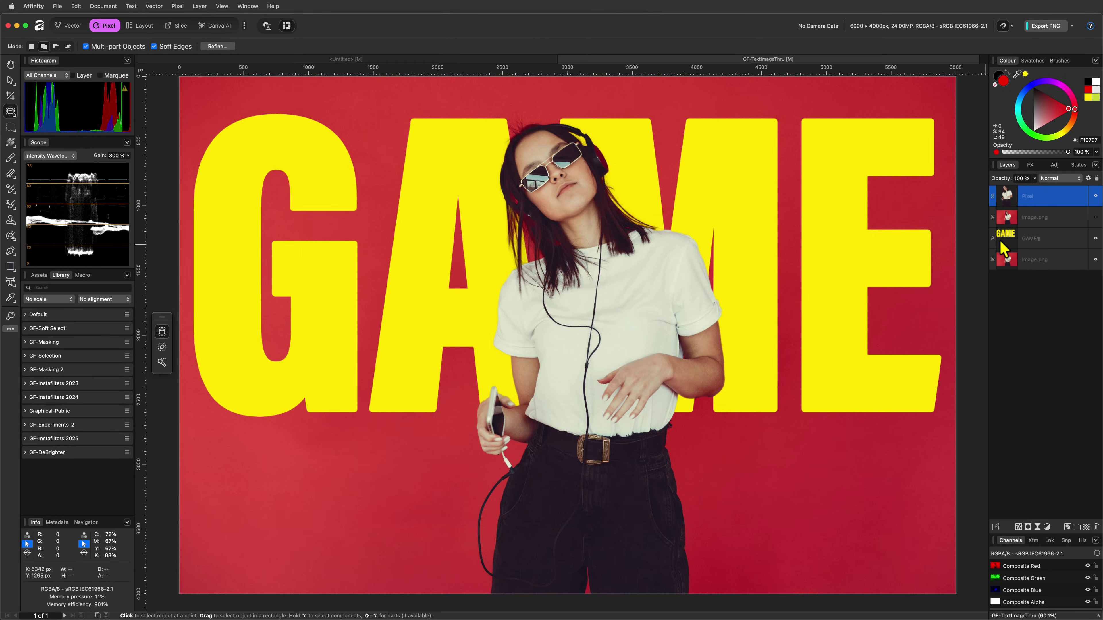
Duplicate the GAME text at the top of the layer stack and remove the copy's fill, leaving only its yellow outline.
left_click(1003, 248)
right_click(1004, 241)
left_click(1016, 356)
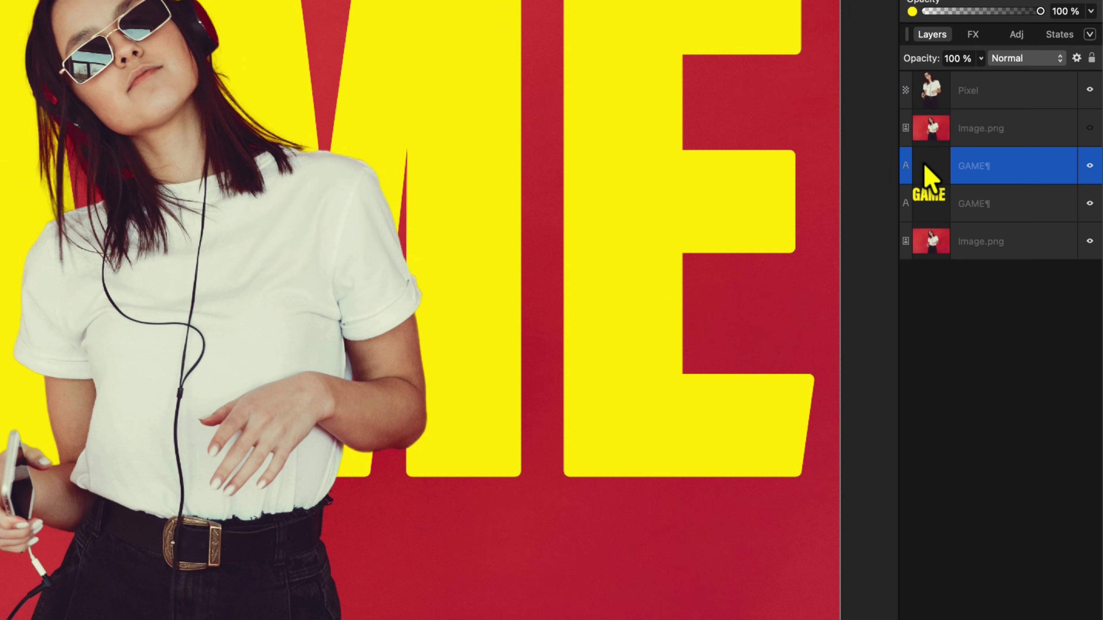
left_click_drag(1004, 241, 1033, 190)
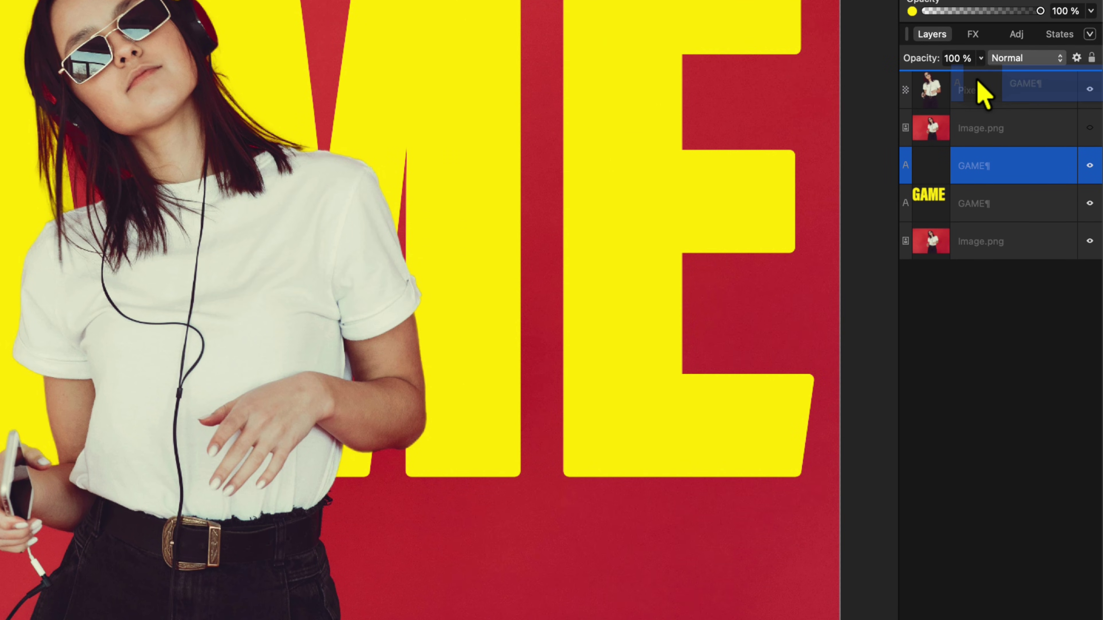
left_click_drag(983, 93, 984, 93)
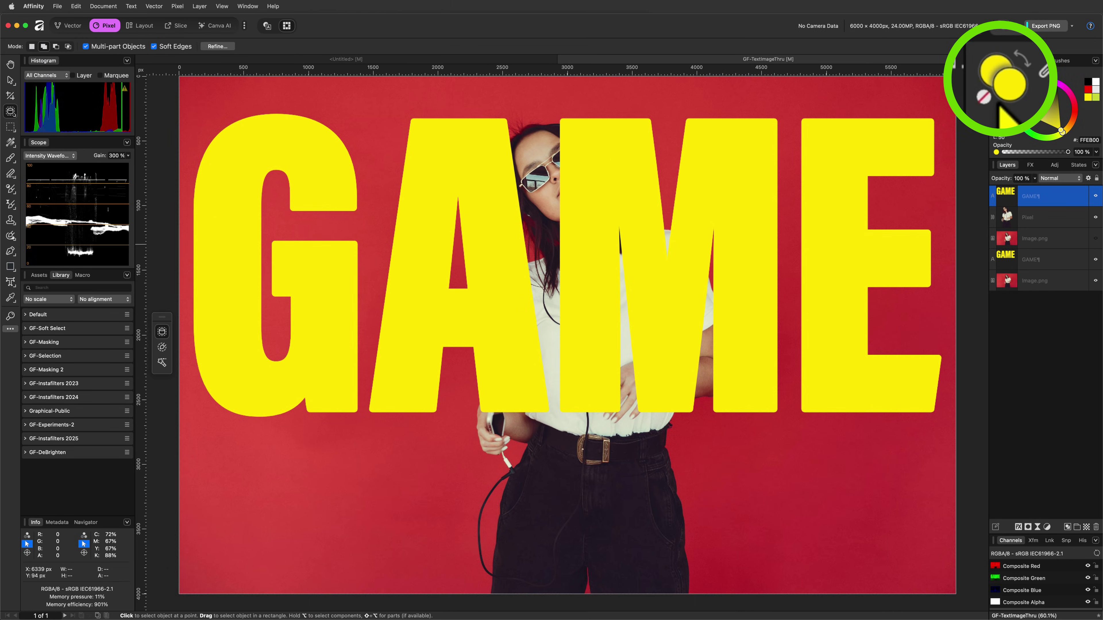
left_click(996, 86)
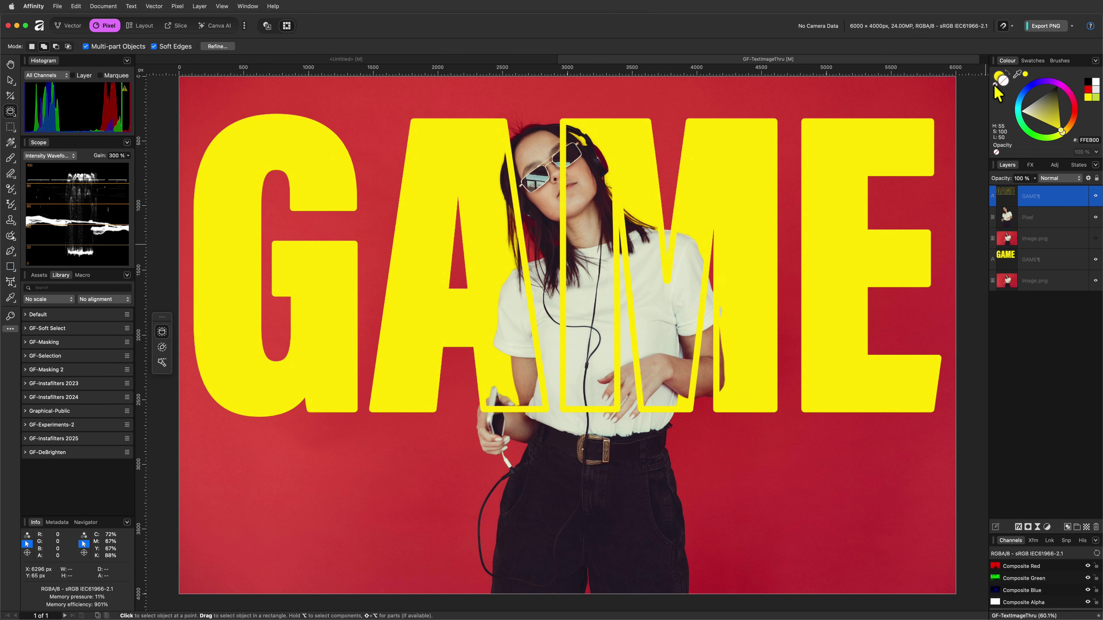
Add an HSL adjustment and nest it inside the woman's cutout layer.
left_click(1032, 217)
left_click(1047, 526)
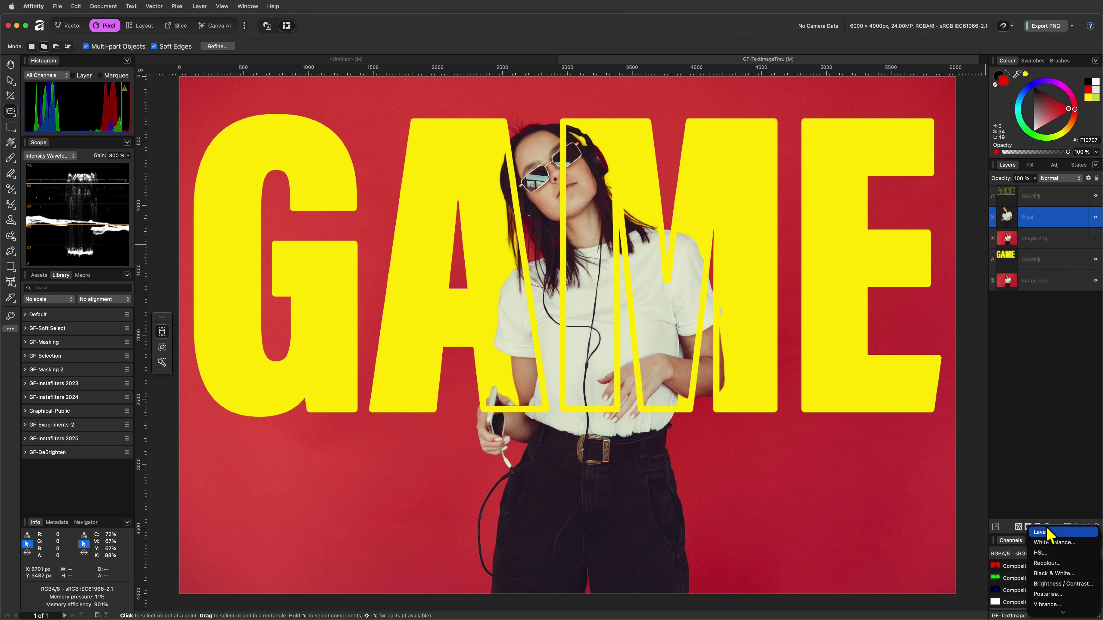
left_click(1051, 547)
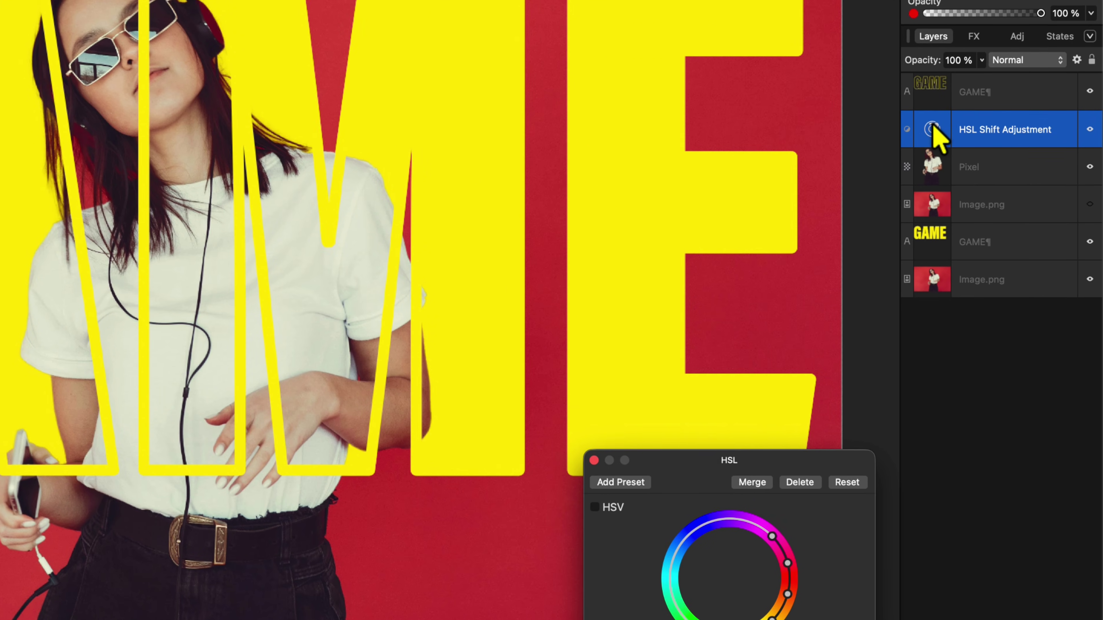
left_click_drag(1003, 213, 1027, 235)
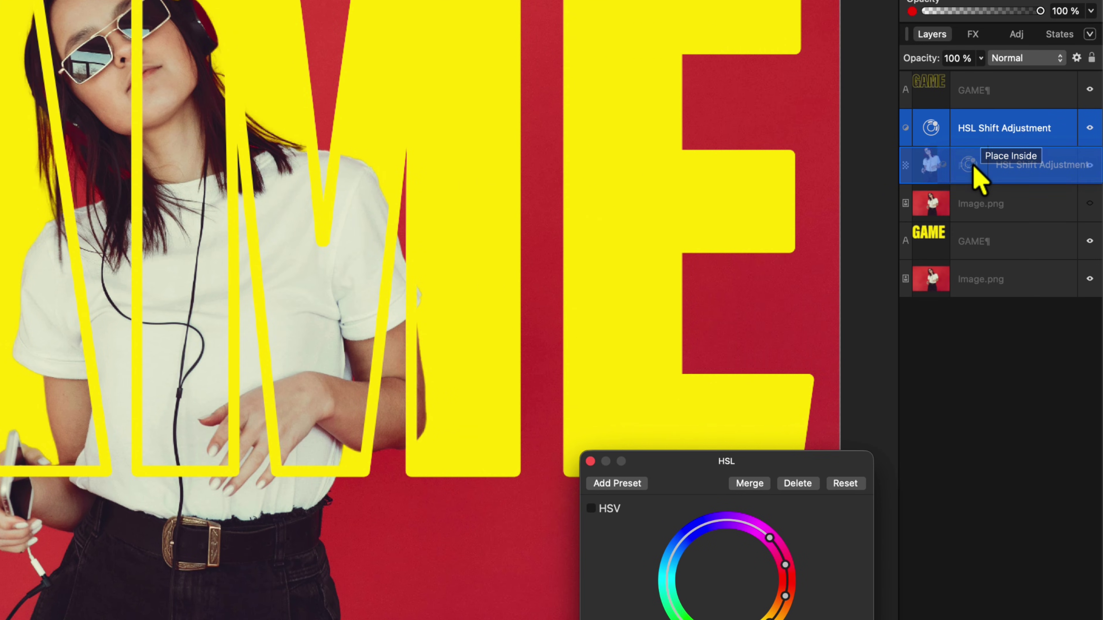
left_click_drag(972, 169, 974, 169)
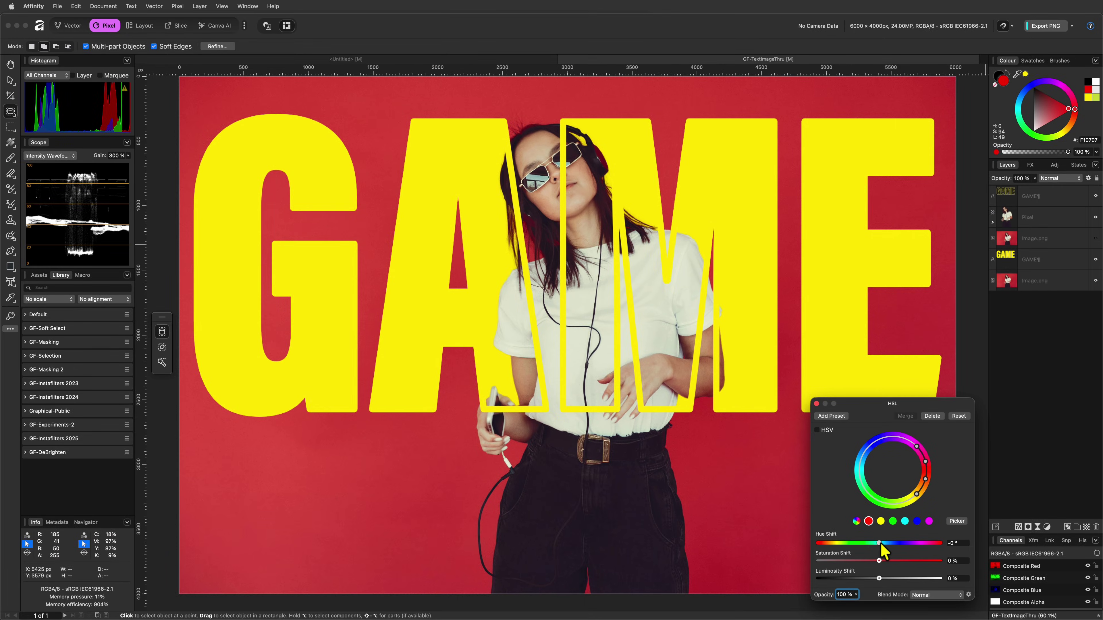
Shift the hue of the reds in the HSL adjustment to -49.5°.
left_click_drag(880, 544, 867, 545)
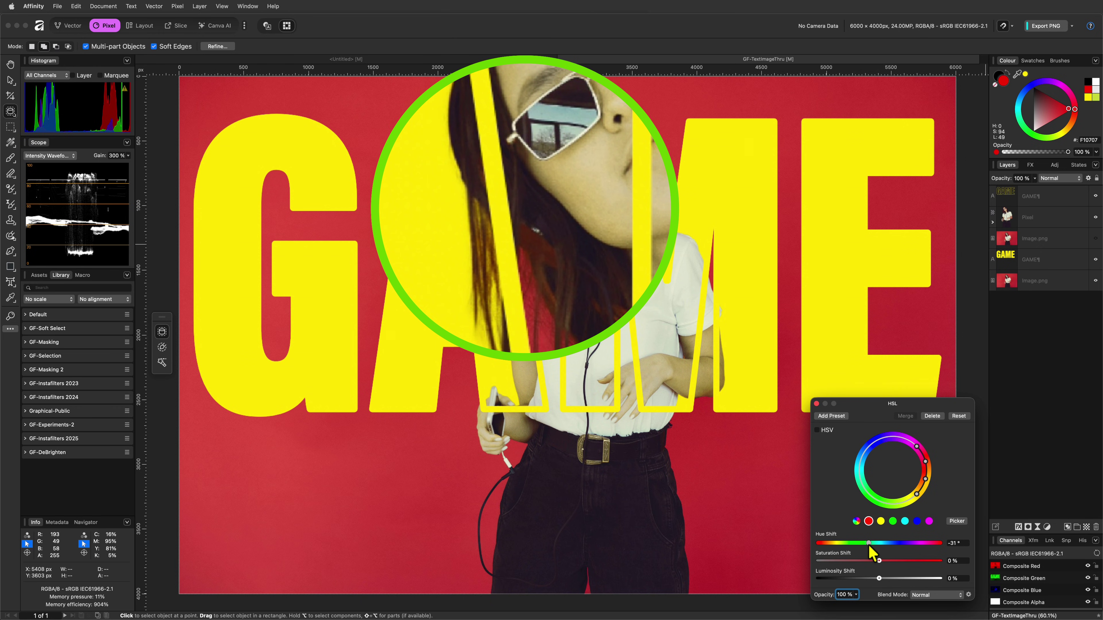
left_click_drag(868, 548, 863, 549)
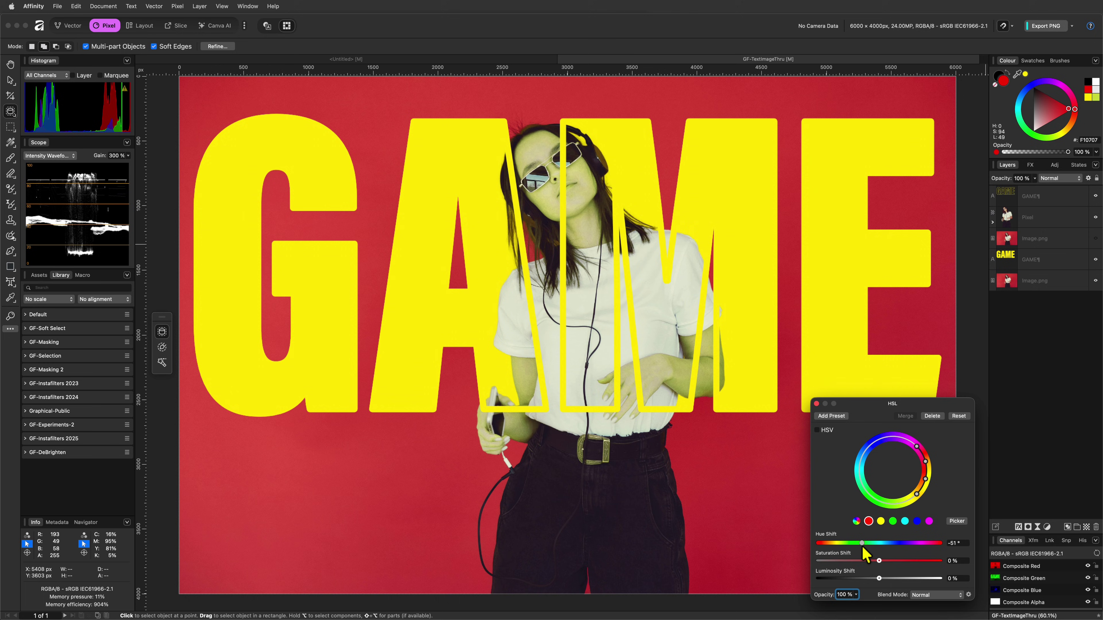
left_click(817, 405)
Add an empty mask to the HSL adjustment and paint it white over the red fringes in the woman's hair.
left_click(993, 223)
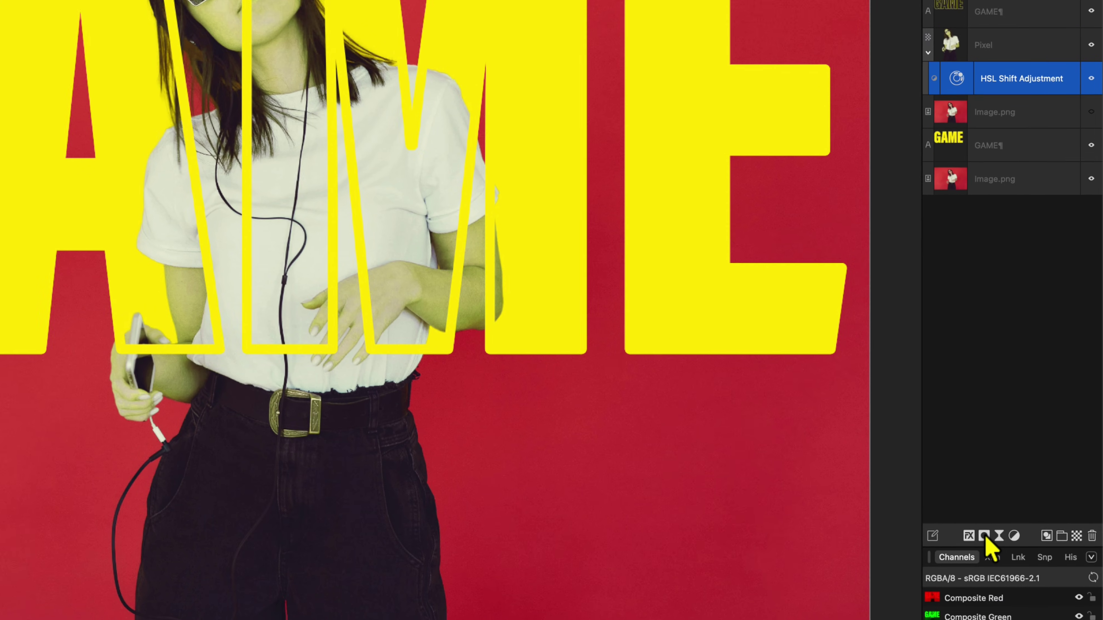
left_click(1028, 527)
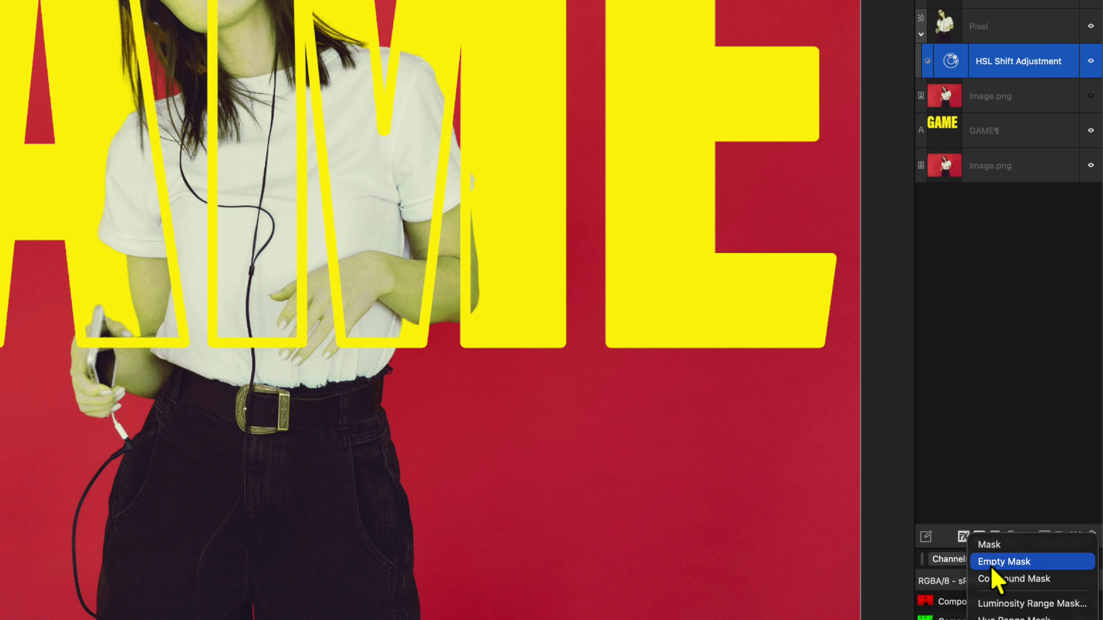
left_click(991, 569)
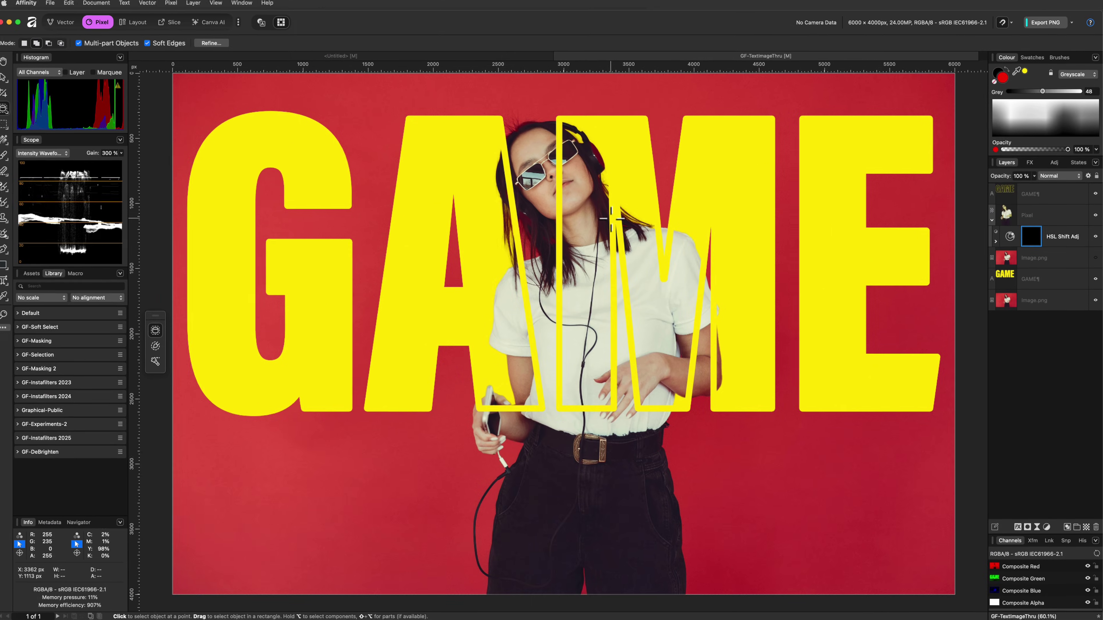
key("b")
left_click(1007, 110)
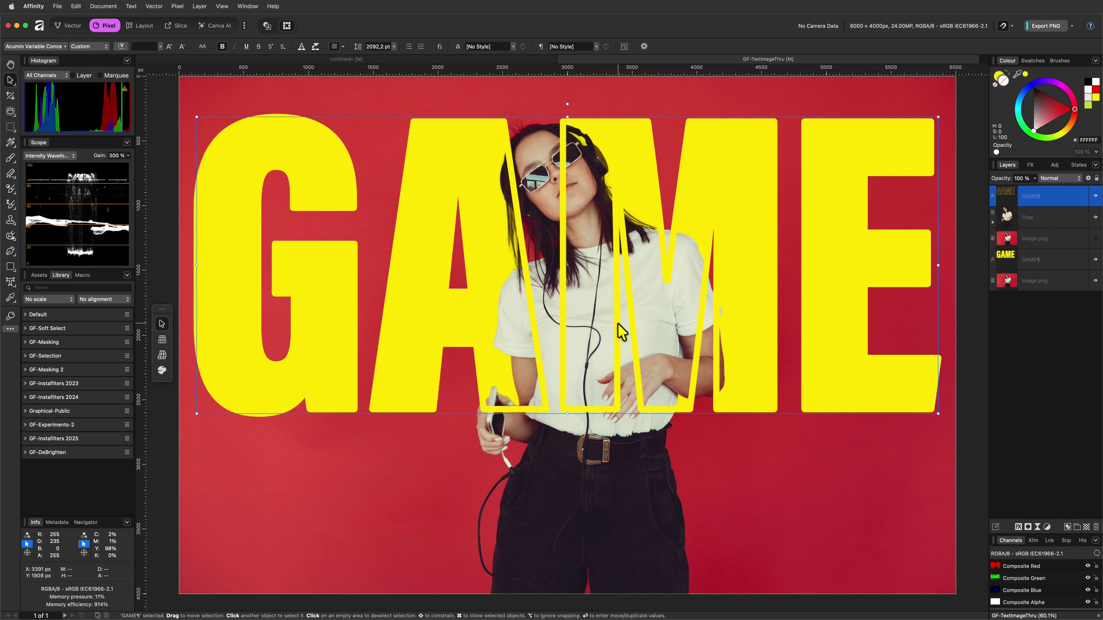
Try offsetting the outlined GAME text from the solid text by about 92 px leftwards and 90 px upwards.
left_click_drag(617, 324, 610, 322)
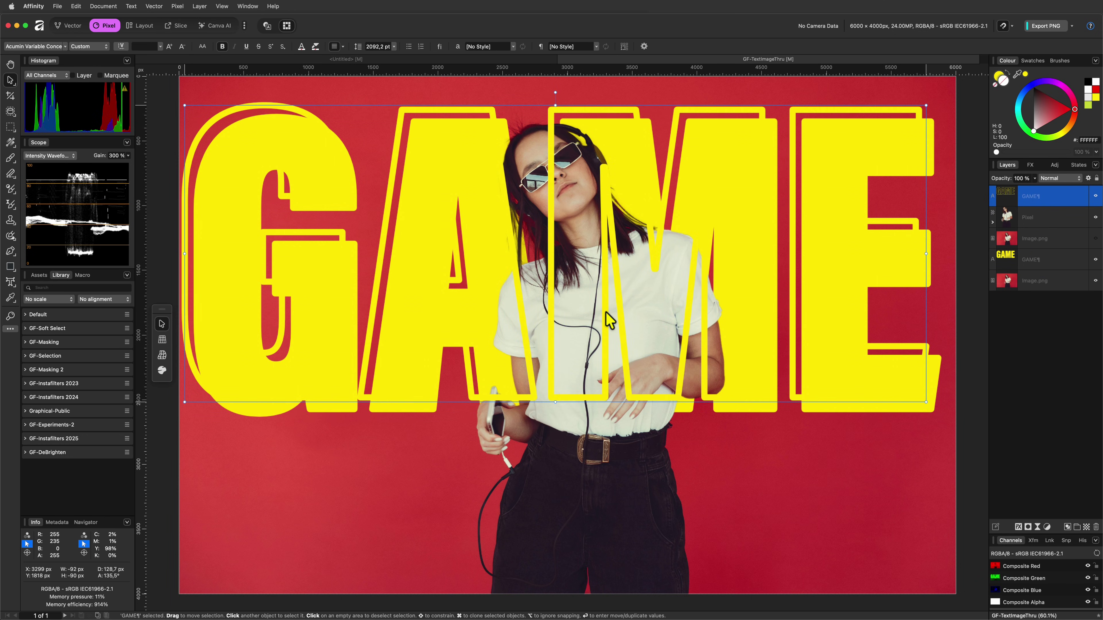
Add a red FF0000 fill layer nested inside the woman's cutout layer and set its blend mode to Subtract.
left_click(174, 7)
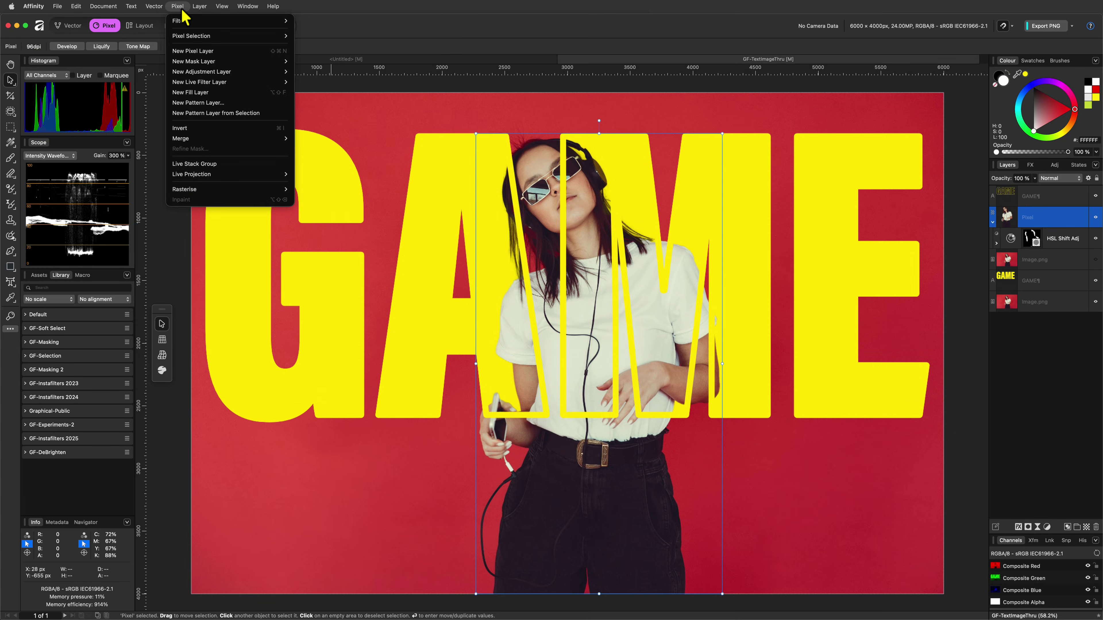
left_click(194, 93)
left_click(1072, 109)
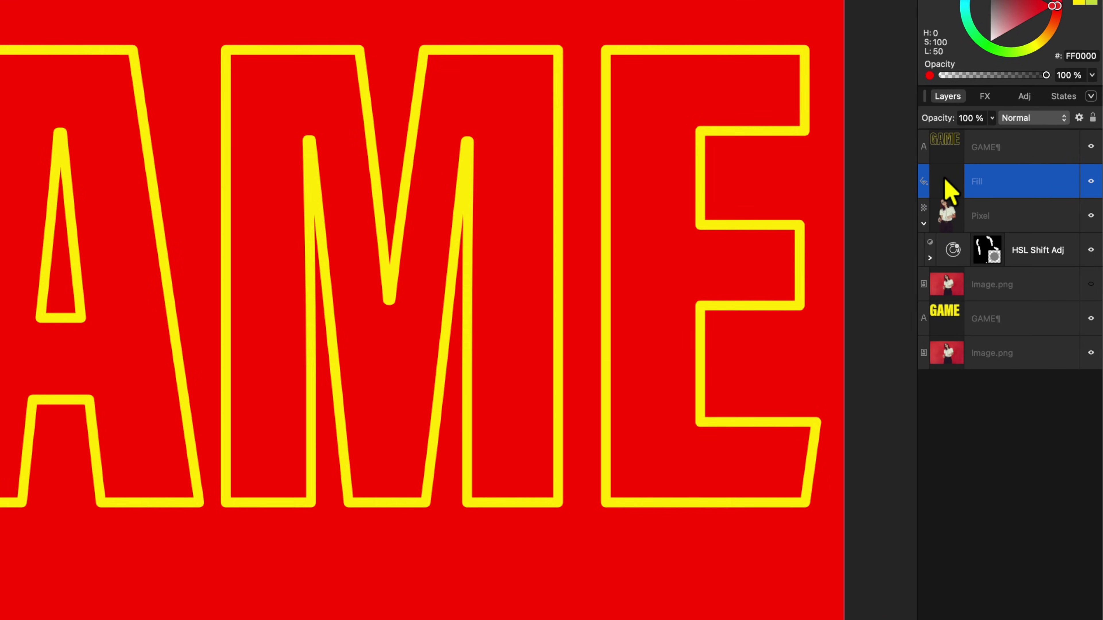
left_click_drag(951, 192, 1021, 222)
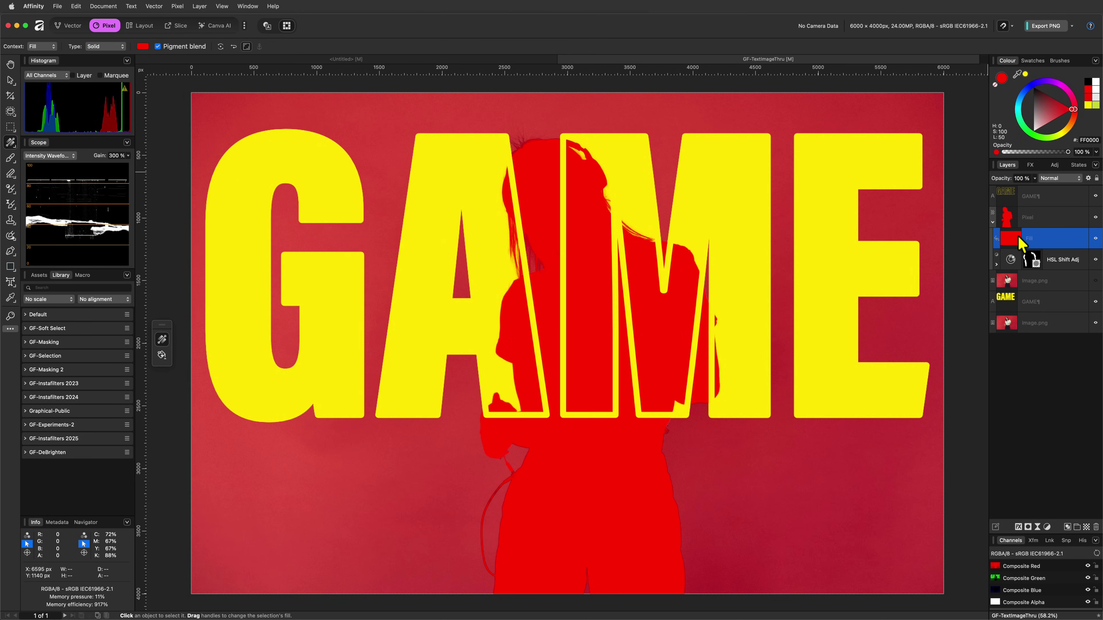
left_click(1049, 179)
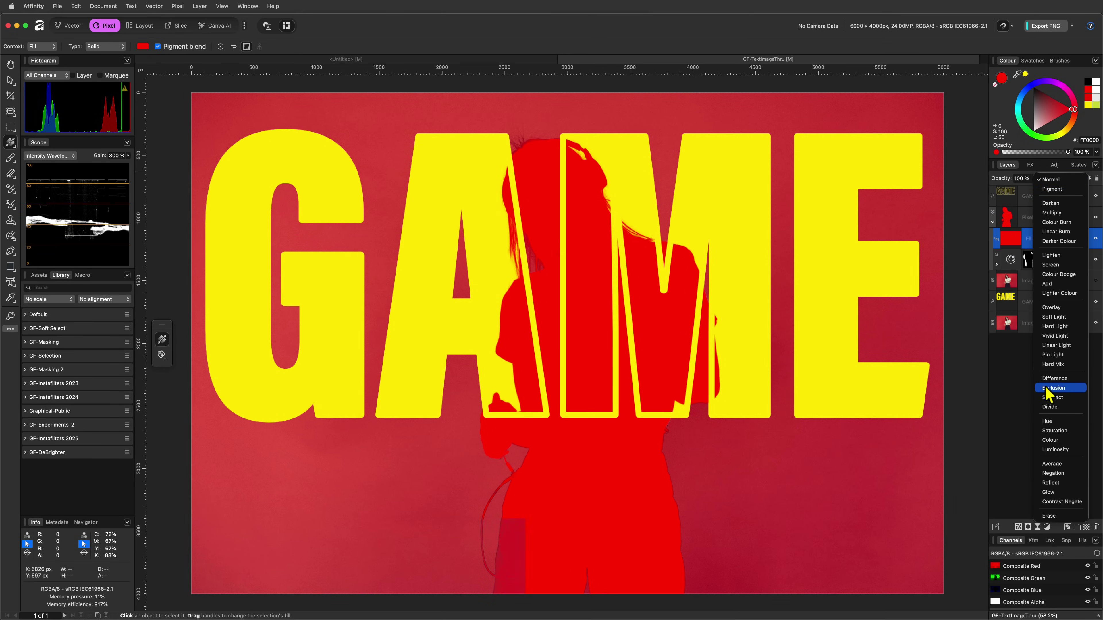
left_click(1053, 397)
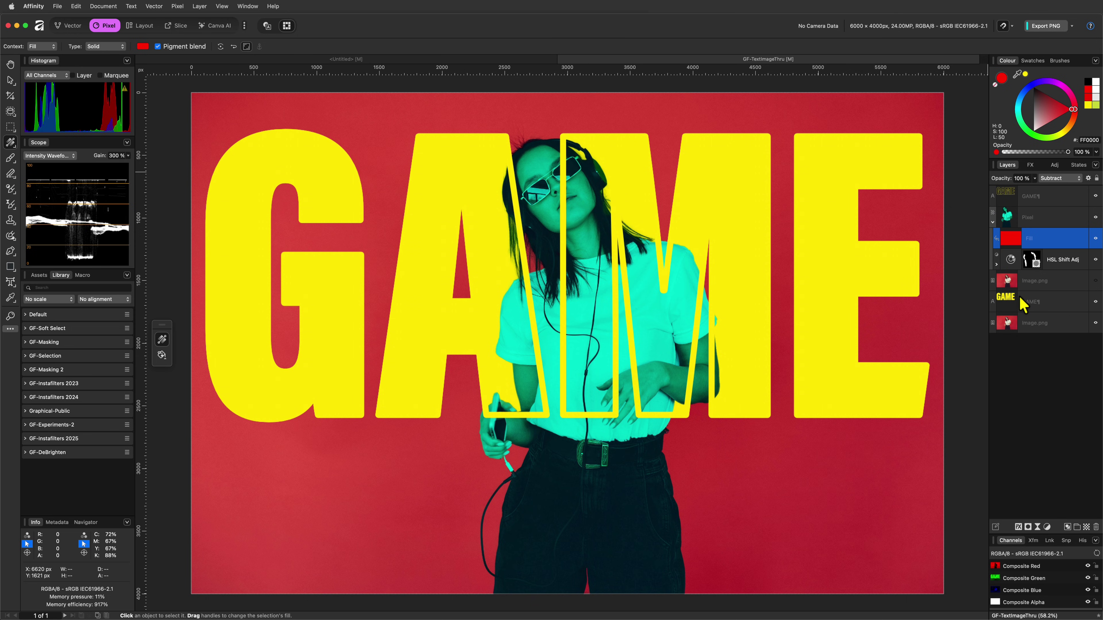
Mask the red Subtract fill inside the woman's cutout layer with a copy of the solid GAME text.
left_click(1009, 299)
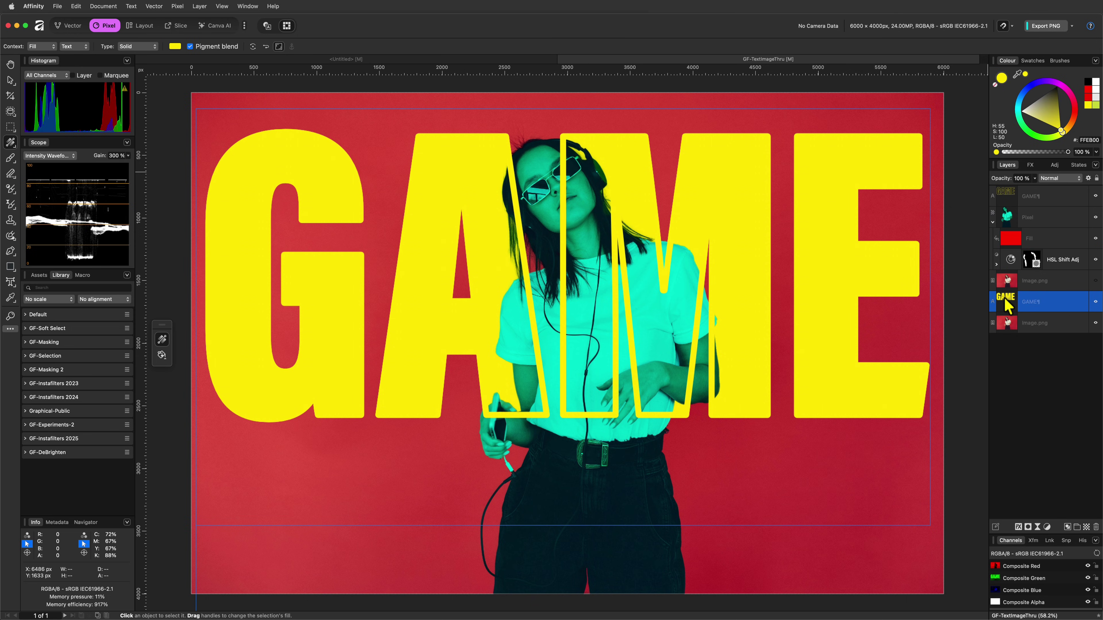
left_click_drag(1007, 301, 953, 233)
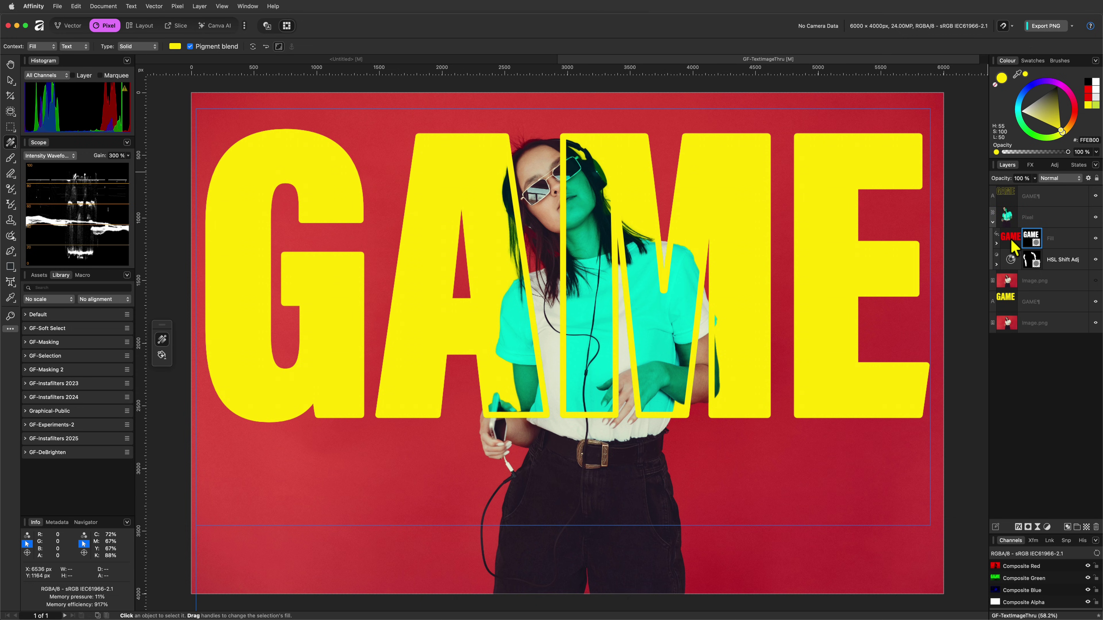
key("h")
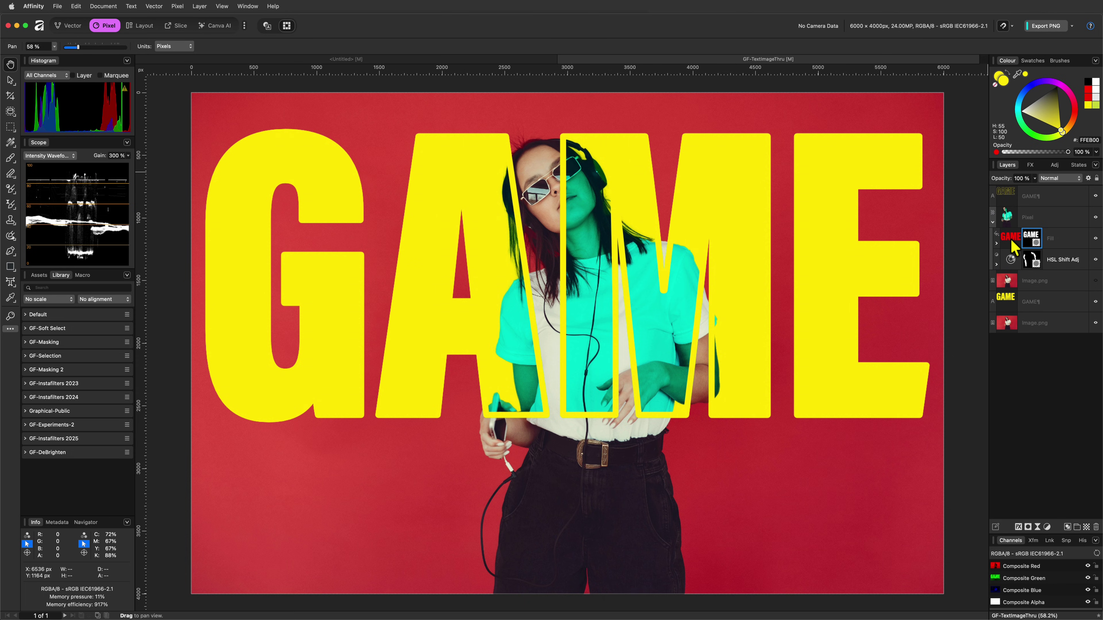
Delete the outlined GAME text layer above the woman and the GAME mask on the red fill.
left_click(1037, 205)
key("Delete")
left_click(1033, 219)
key("Delete")
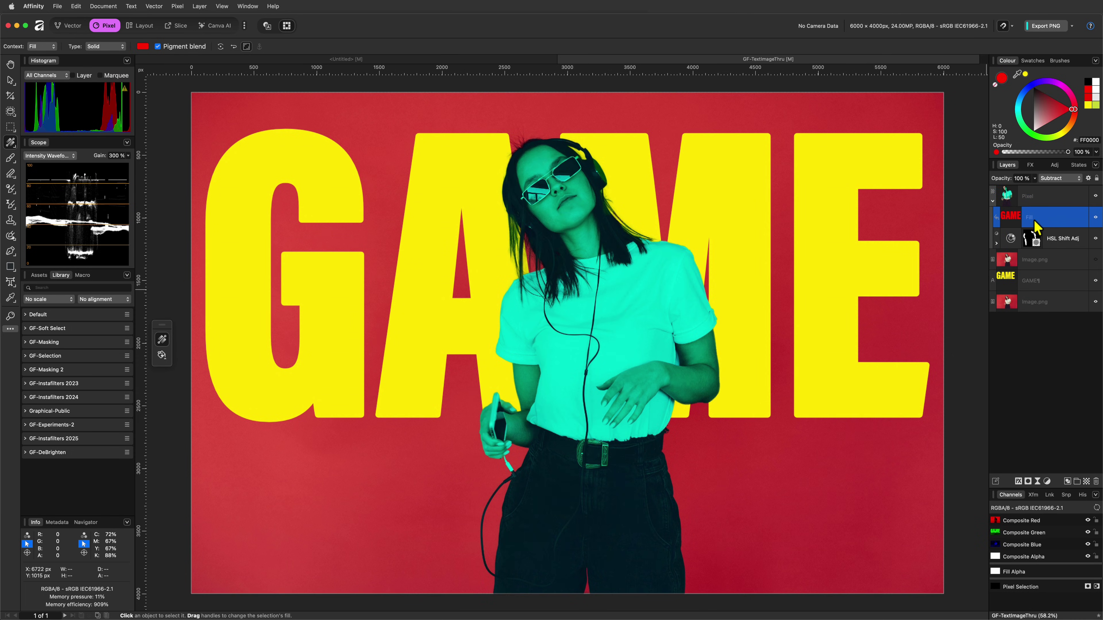
Duplicate the solid GAME text layer and link the text content of the copy and the original.
left_click(1024, 283)
right_click(1007, 286)
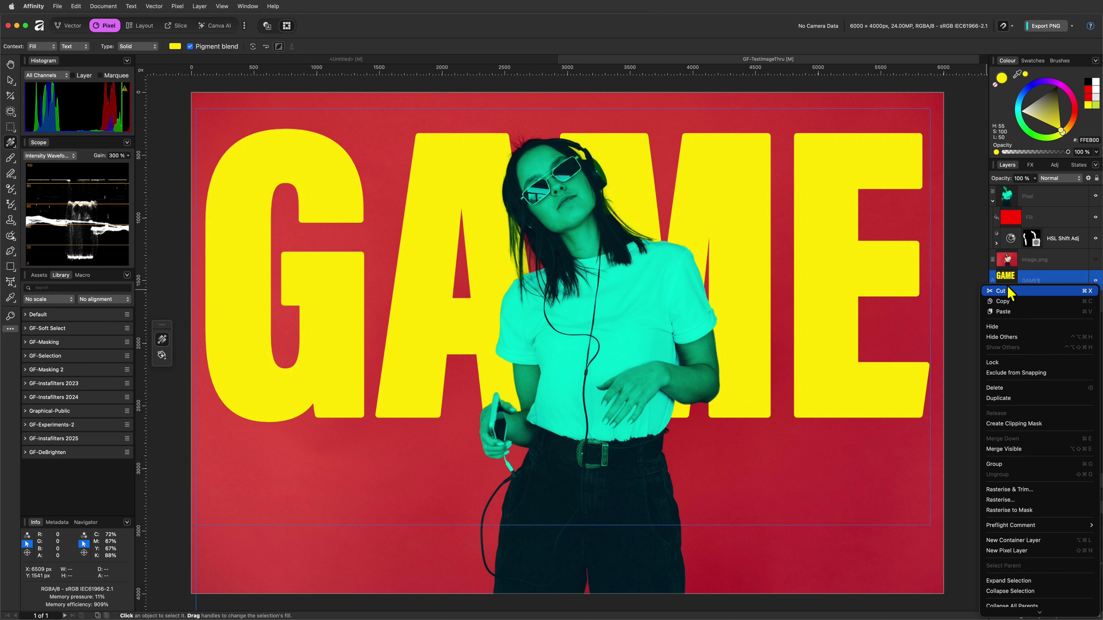
left_click(998, 400)
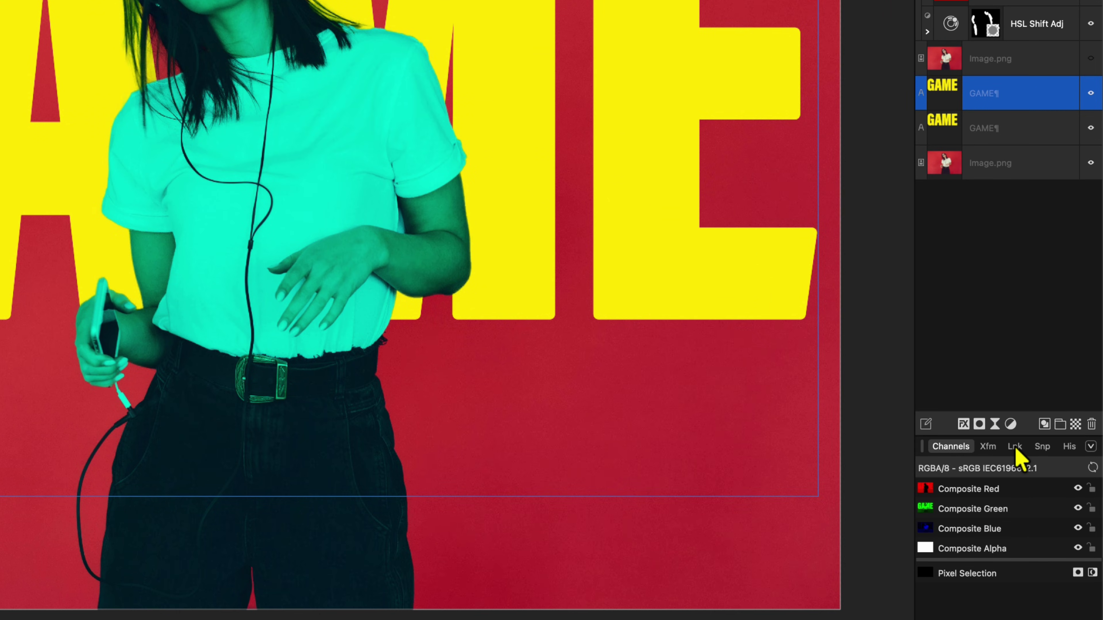
left_click(1049, 494)
left_click_drag(946, 132, 934, 604)
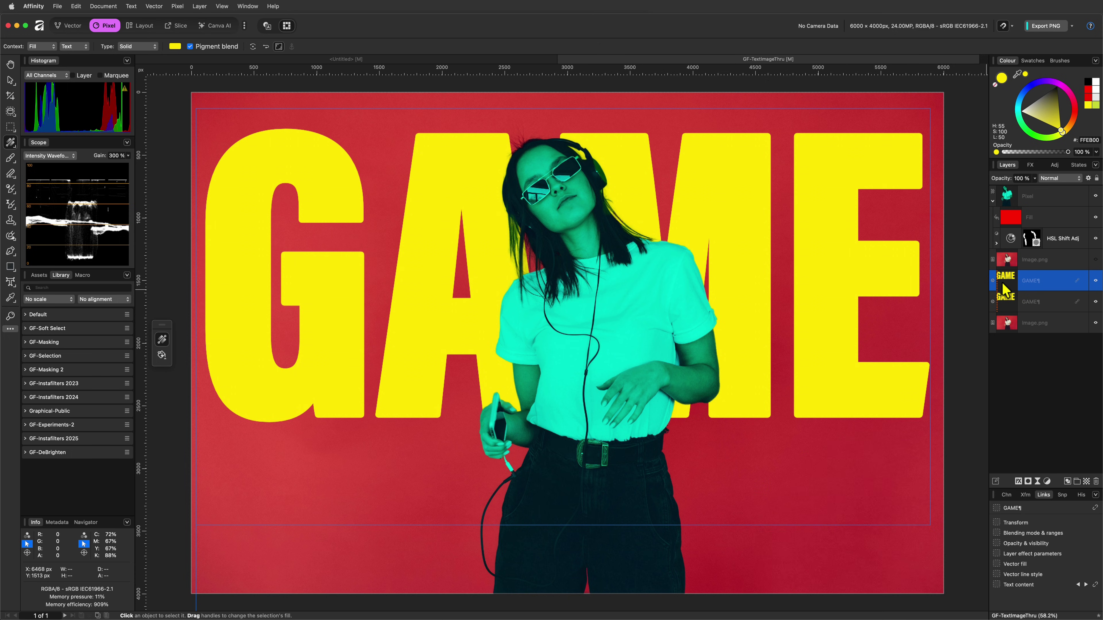
Add a red FF0000 fill layer and nest it inside the upper of the two solid GAME text layers.
left_click(176, 7)
left_click(191, 92)
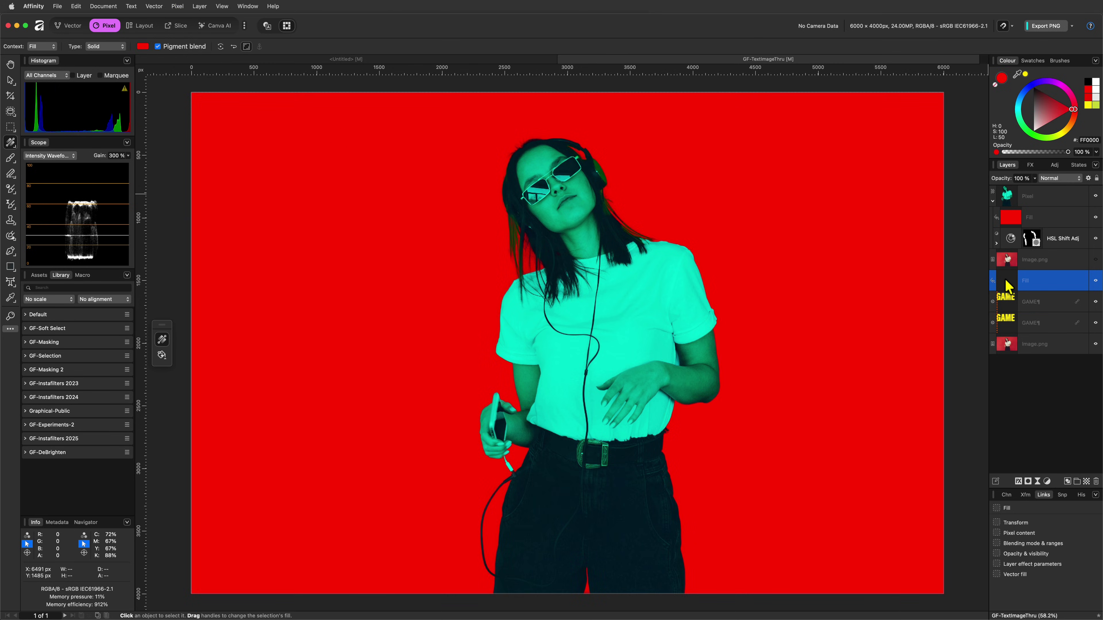
left_click_drag(1005, 279, 1032, 304)
left_click_drag(983, 122, 984, 131)
left_click(920, 101)
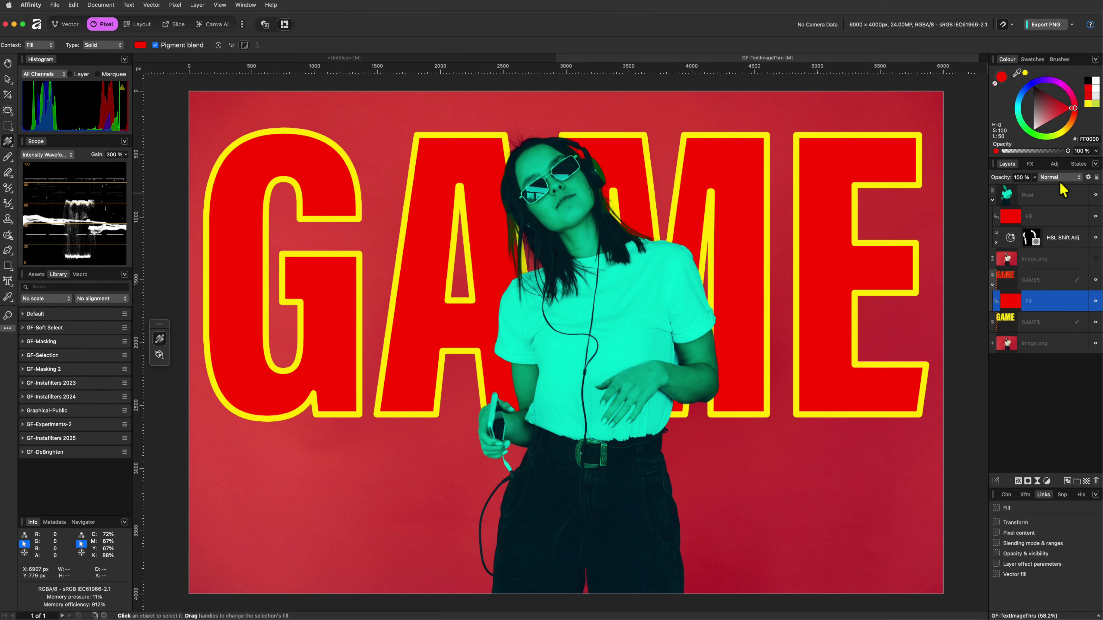
Set the nested fill's blend mode to Erase and move its GAME text layer above the woman's cutout.
left_click(1053, 179)
left_click(1048, 516)
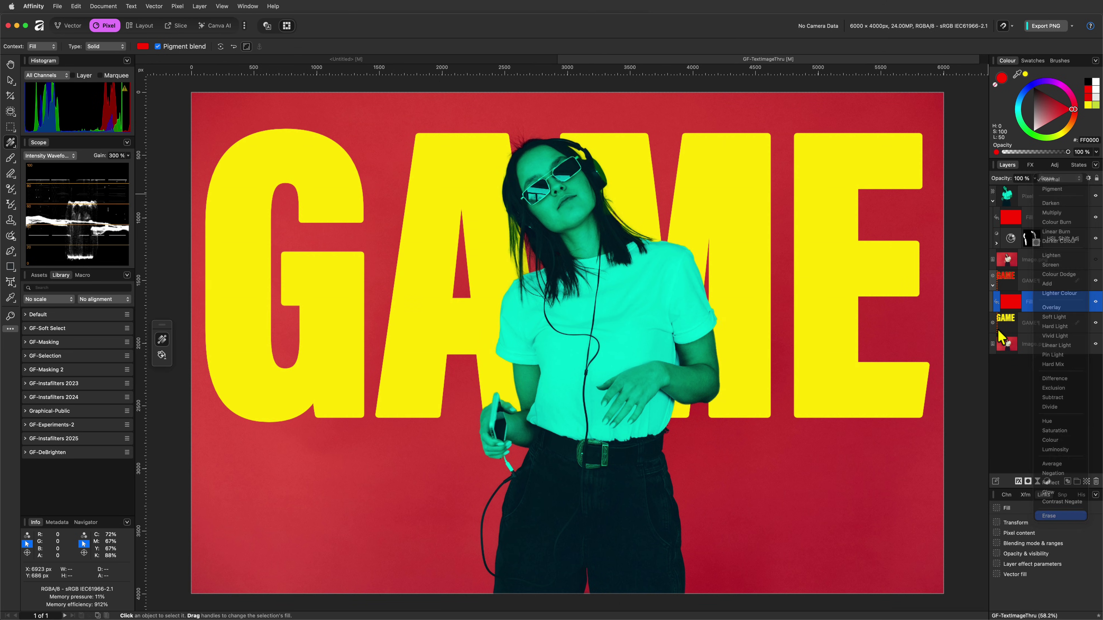
left_click(993, 287)
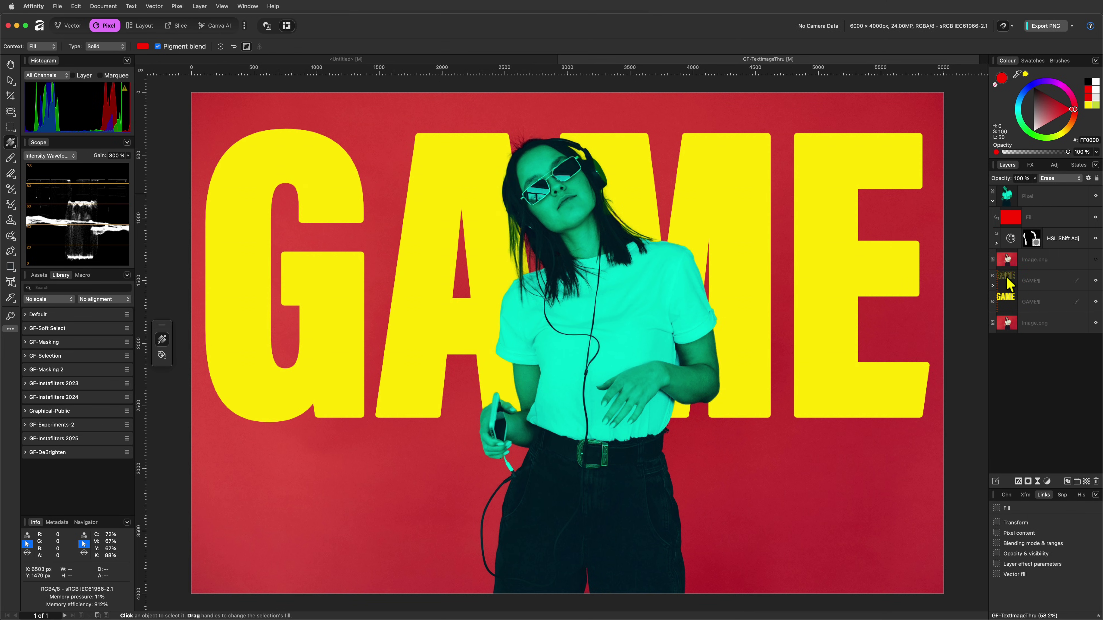
left_click_drag(1010, 285, 1052, 199)
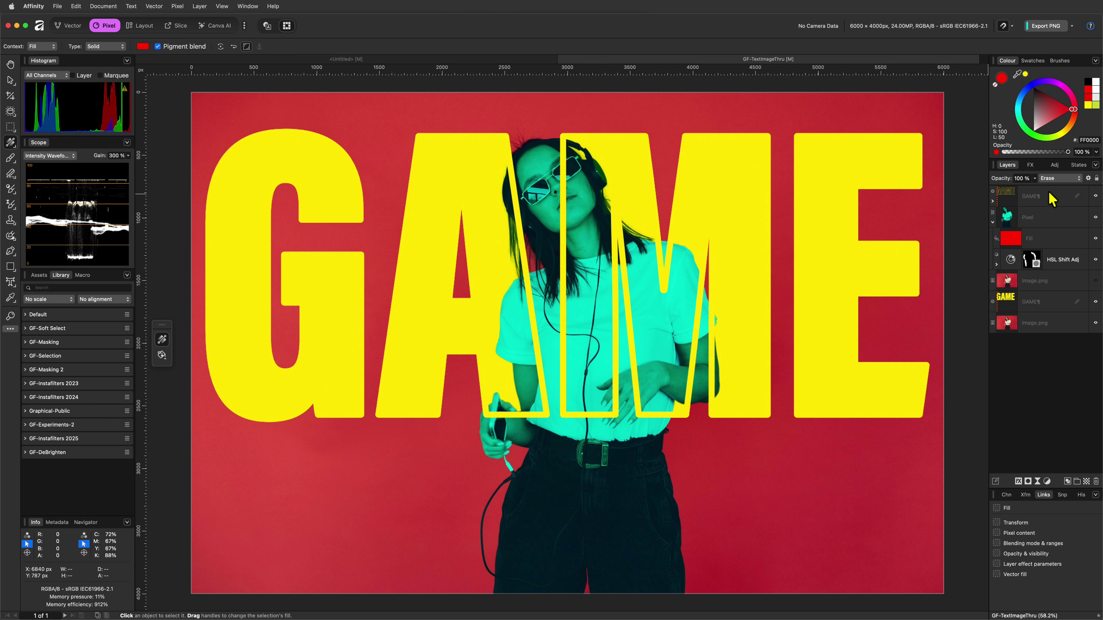
Duplicate the solid GAME text behind the woman again and link the new copy's text content to the original.
left_click(1008, 305)
right_click(1009, 310)
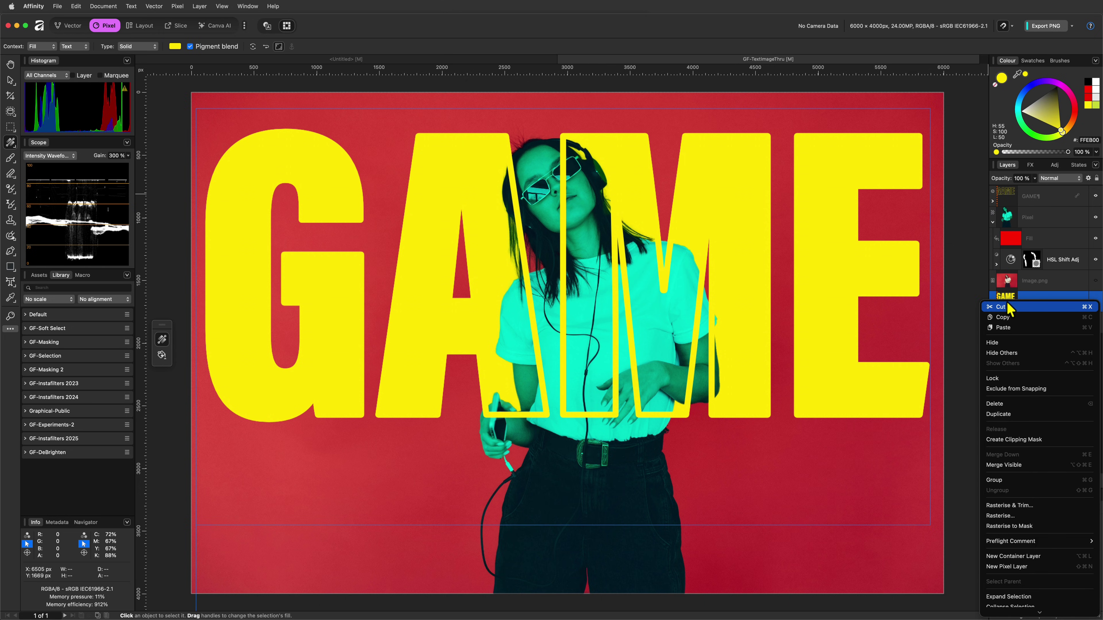
left_click(999, 414)
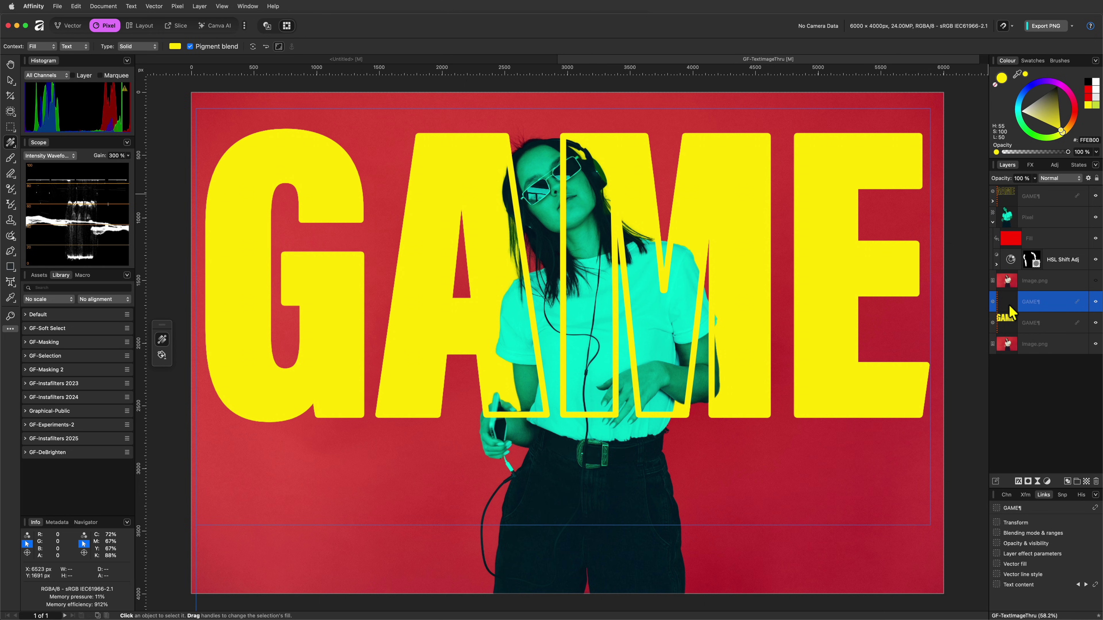
left_click_drag(1009, 304, 999, 584)
Apply the linked GAME copy as a mask on the red Subtract fill inside the woman's cutout layer.
left_click_drag(1010, 333, 1014, 235)
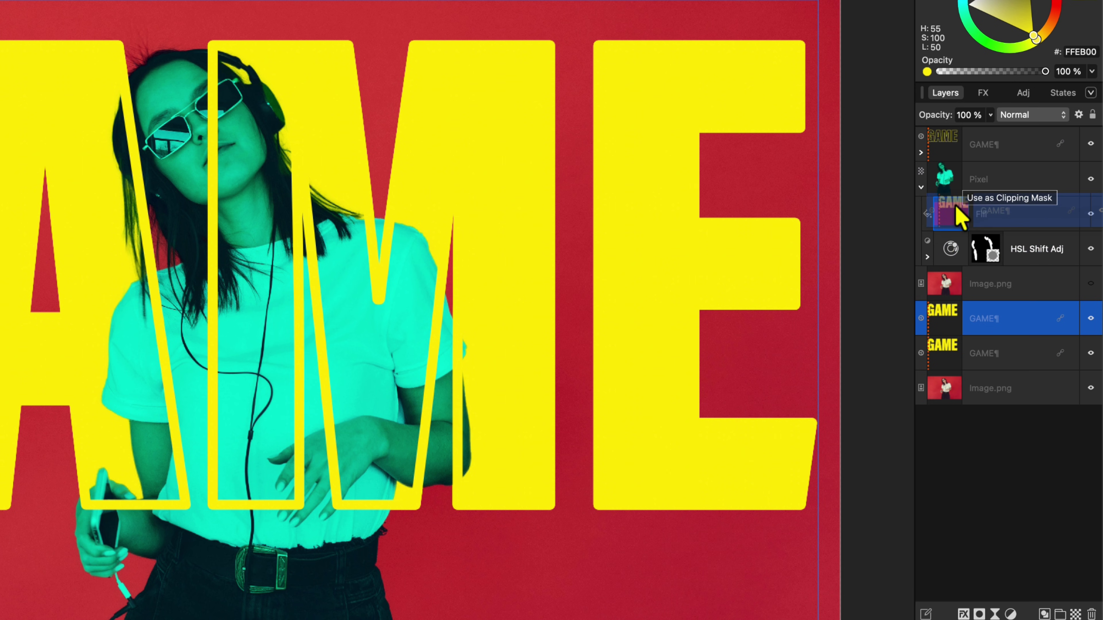
mouse_move(956, 211)
left_mouse_down()
mouse_move(943, 184)
mouse_move(960, 229)
mouse_move(943, 214)
mouse_move(952, 213)
left_mouse_up()
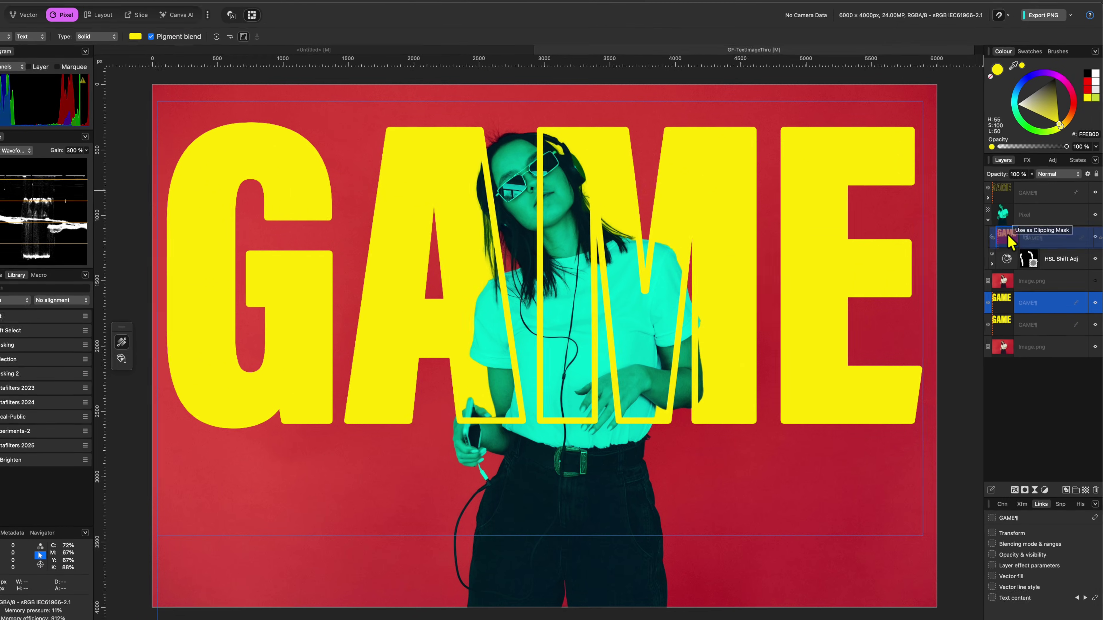
left_click_drag(1009, 241, 1008, 239)
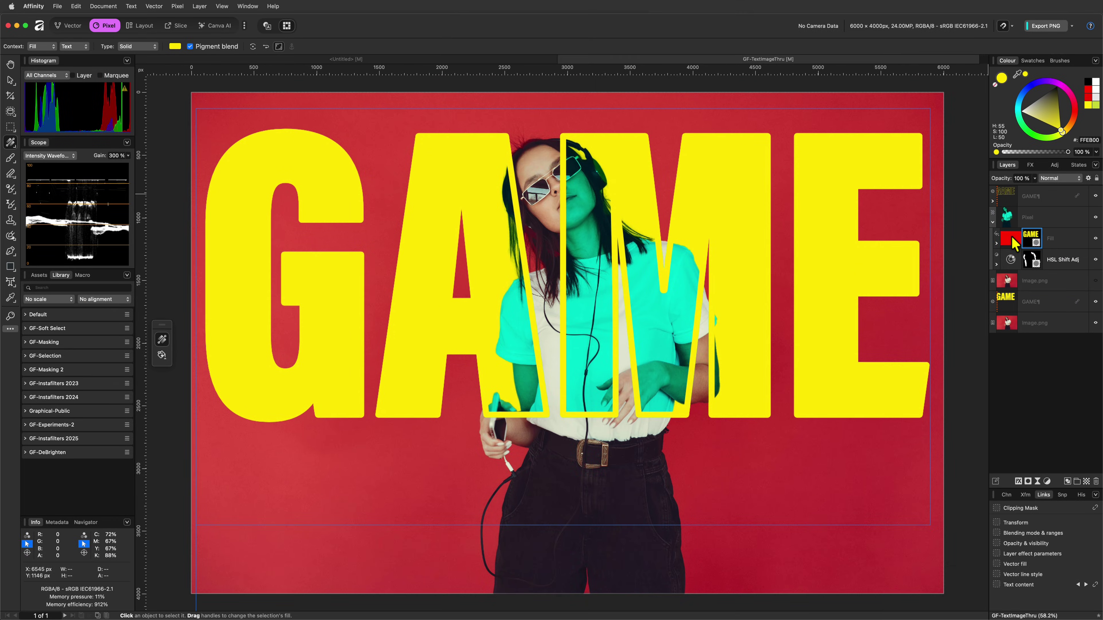
Replace the word GAME in the outlined text with PLAY.
left_click(836, 341)
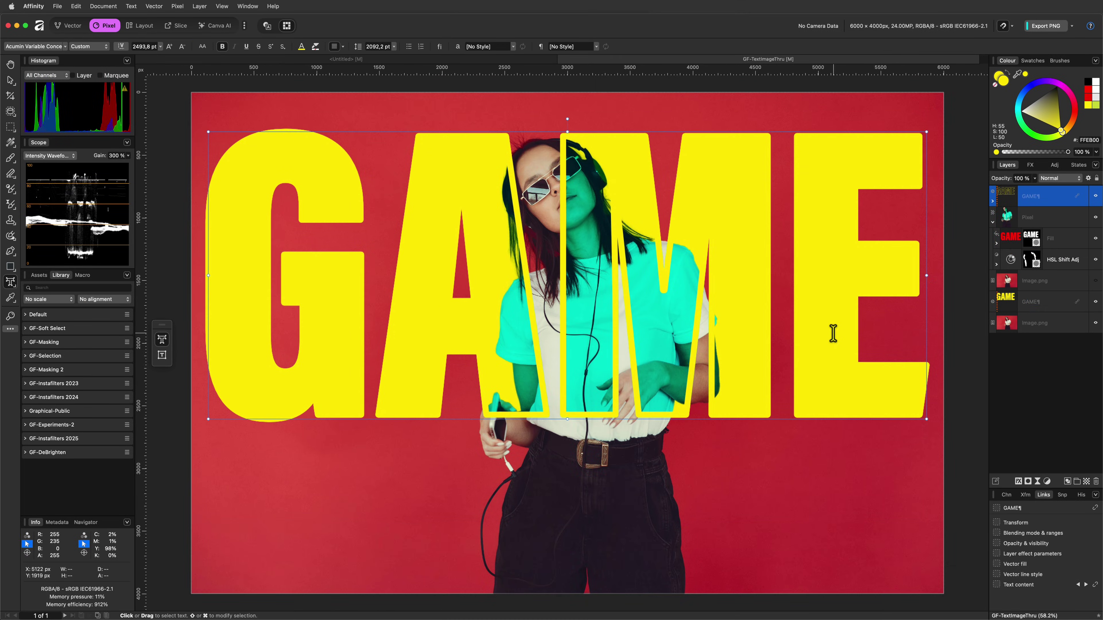
double_click(833, 334)
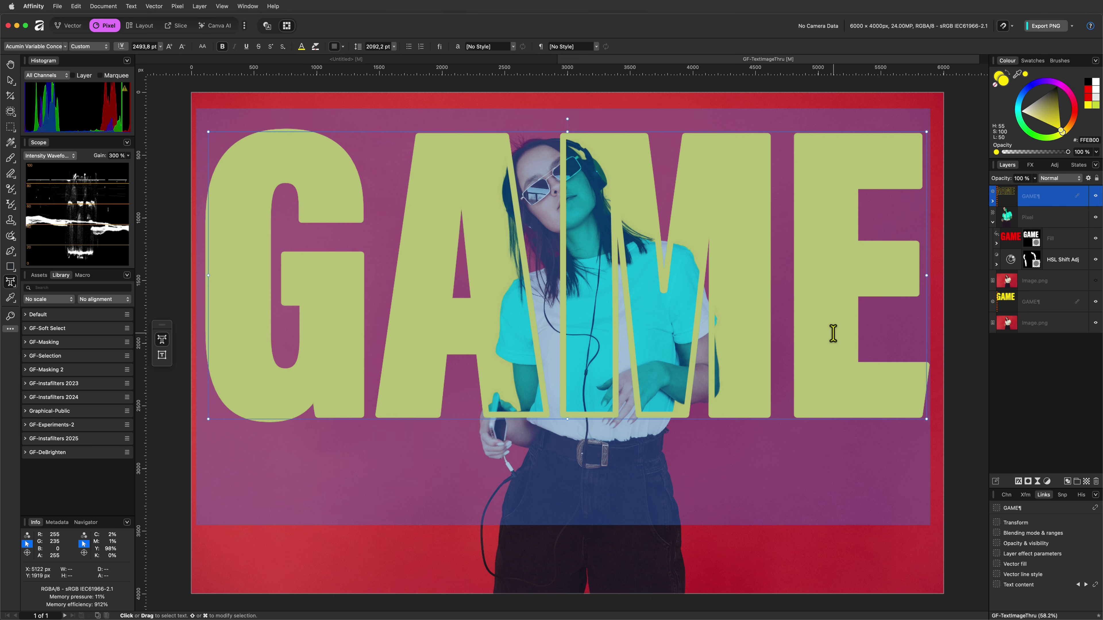
type("PLAY")
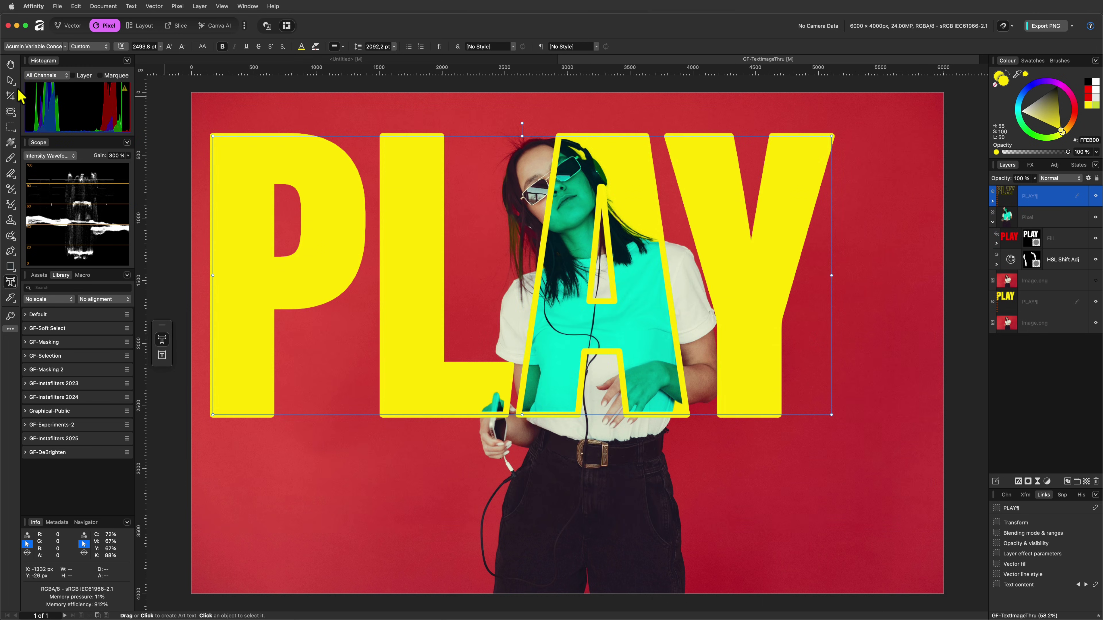
Try enlarging only the outlined PLAY text to about 2843 pt, and undo the resize.
left_click(11, 79)
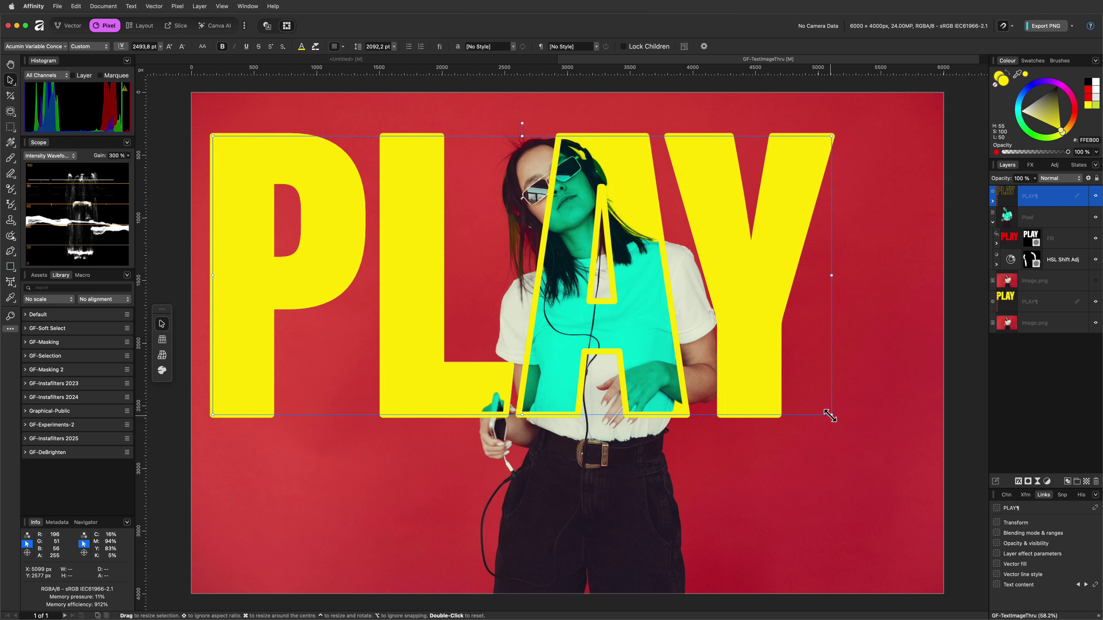
left_click_drag(831, 415, 922, 442)
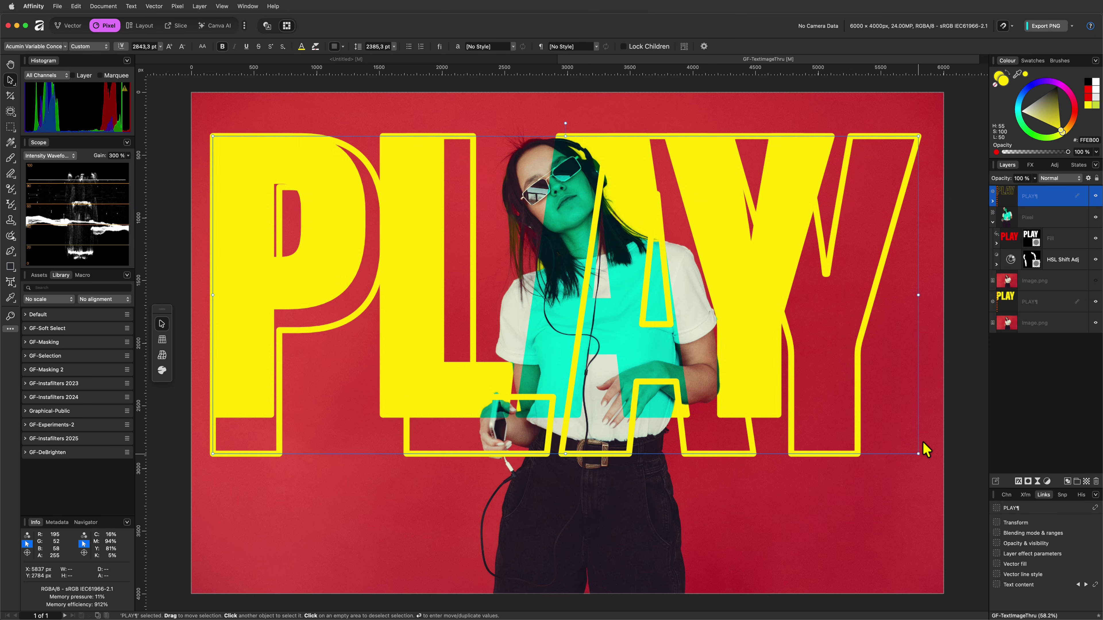
key("super+z")
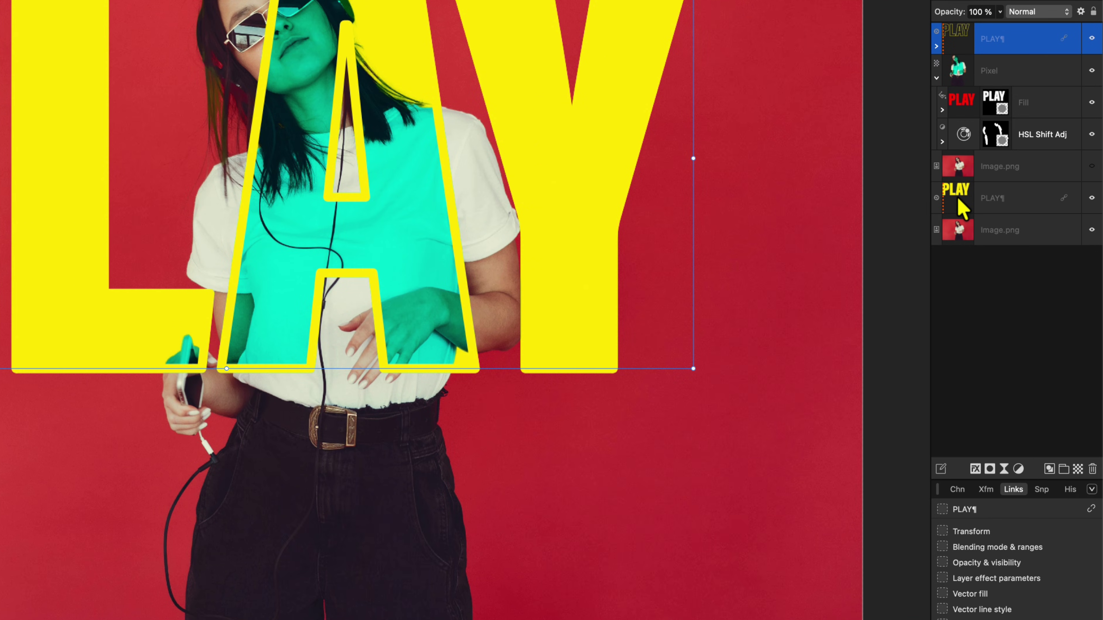
Link the transforms of both PLAY texts and the fill's clipping mask, and scale and move them together, ending at about 2181 pt.
left_click_drag(1007, 304, 942, 532)
left_click_drag(997, 104, 947, 531)
left_click_drag(693, 369, 813, 450)
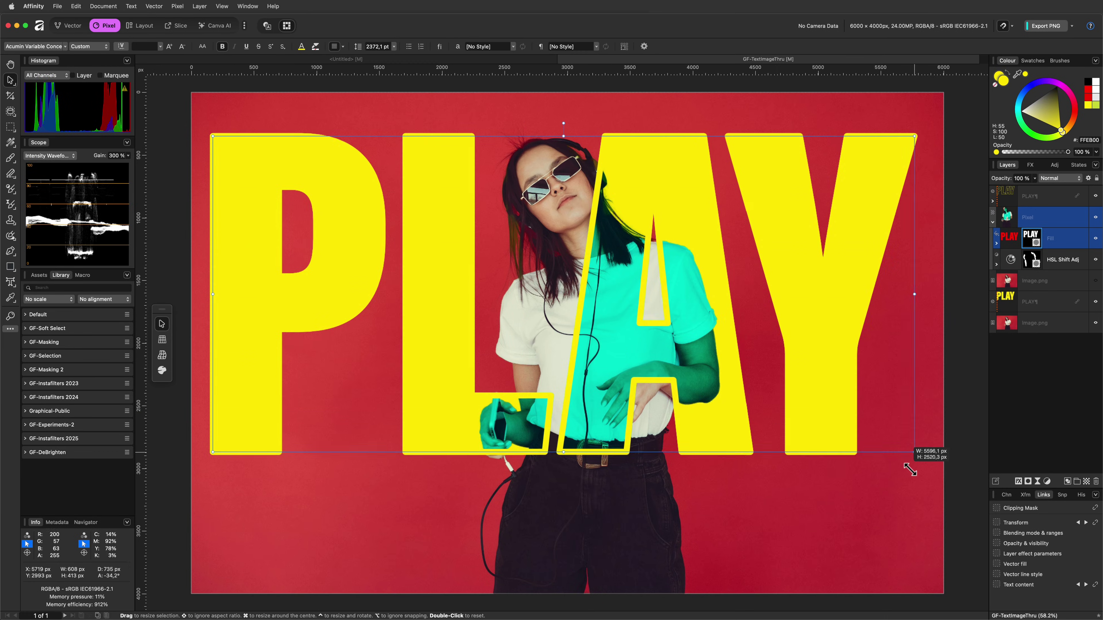
left_click_drag(911, 470, 916, 473)
mouse_move(700, 369)
left_mouse_down()
mouse_move(702, 352)
mouse_move(702, 364)
left_mouse_up()
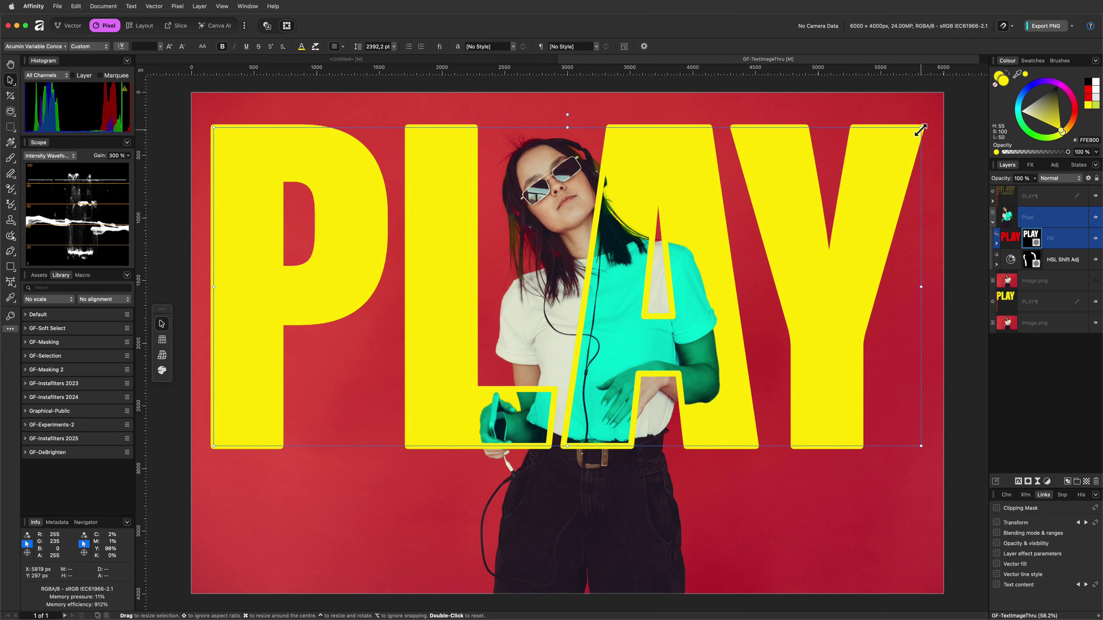
left_click_drag(920, 129, 755, 202)
left_click_drag(590, 360, 610, 305)
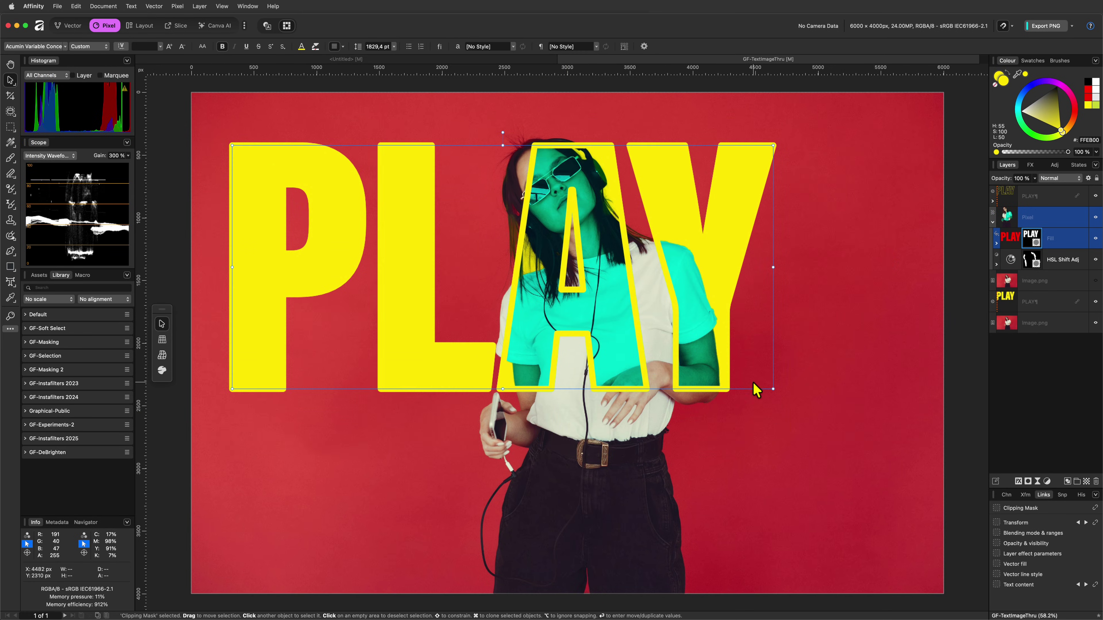
Replace the whole word PLAY in the linked text with COOL.
double_click(741, 371)
key("super+a")
type("COOL")
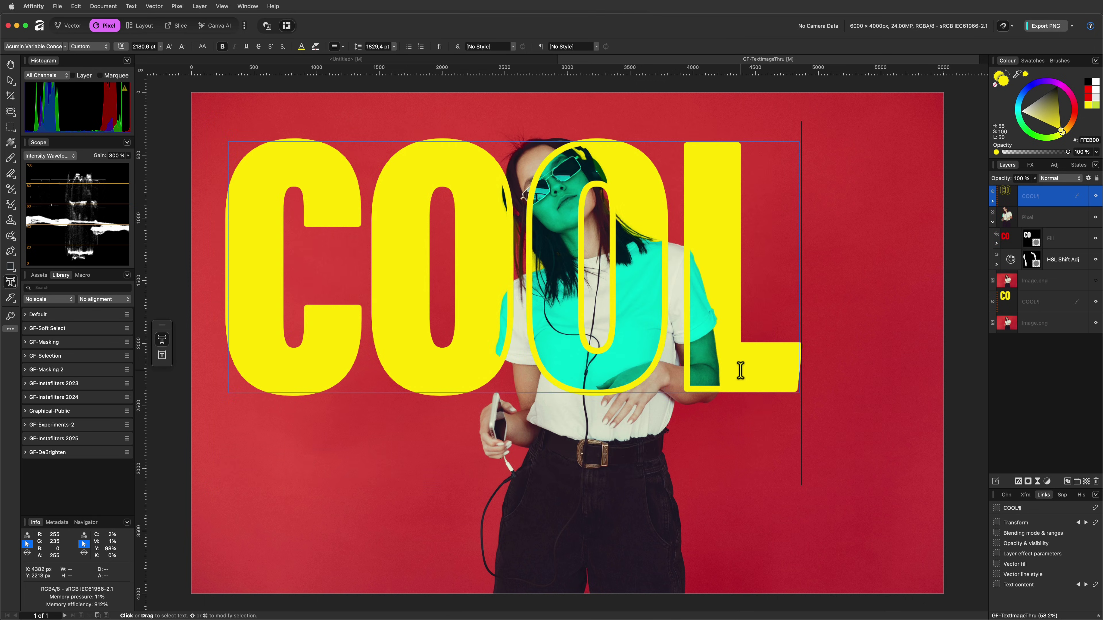
Move the linked COOL text to the horizontal centre of the poster and deselect it.
key("Escape")
left_click_drag(542, 317, 587, 337)
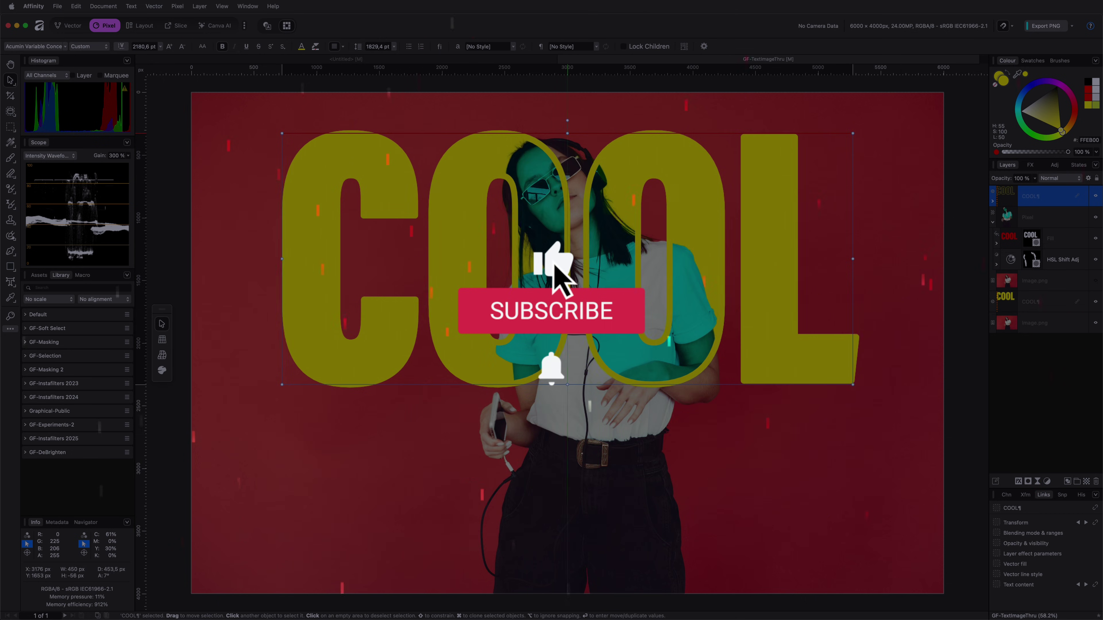
left_click(886, 329)
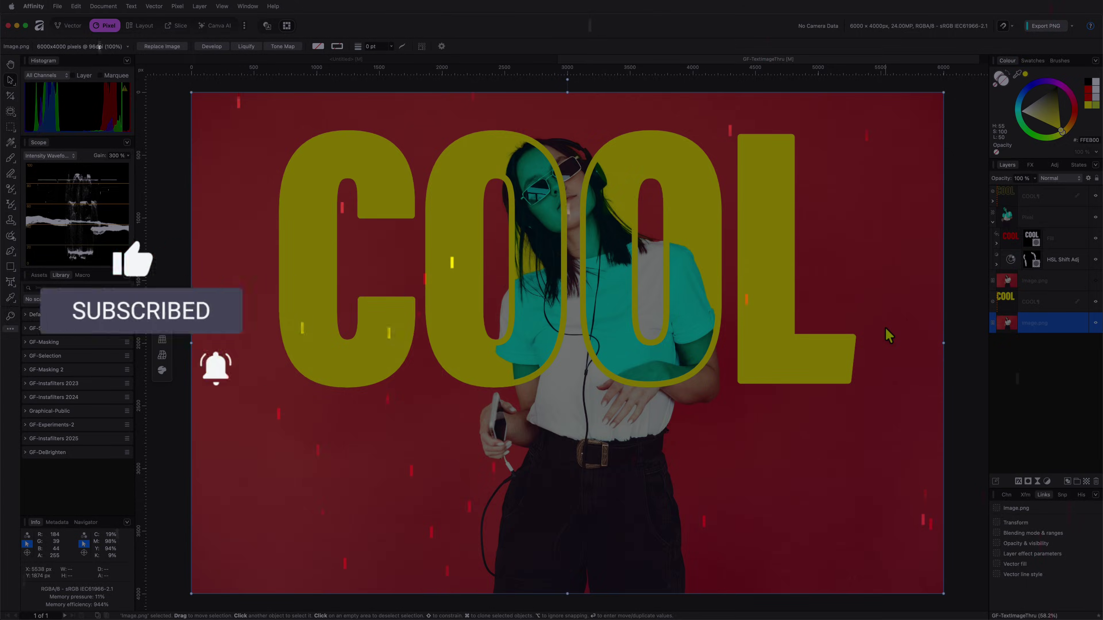